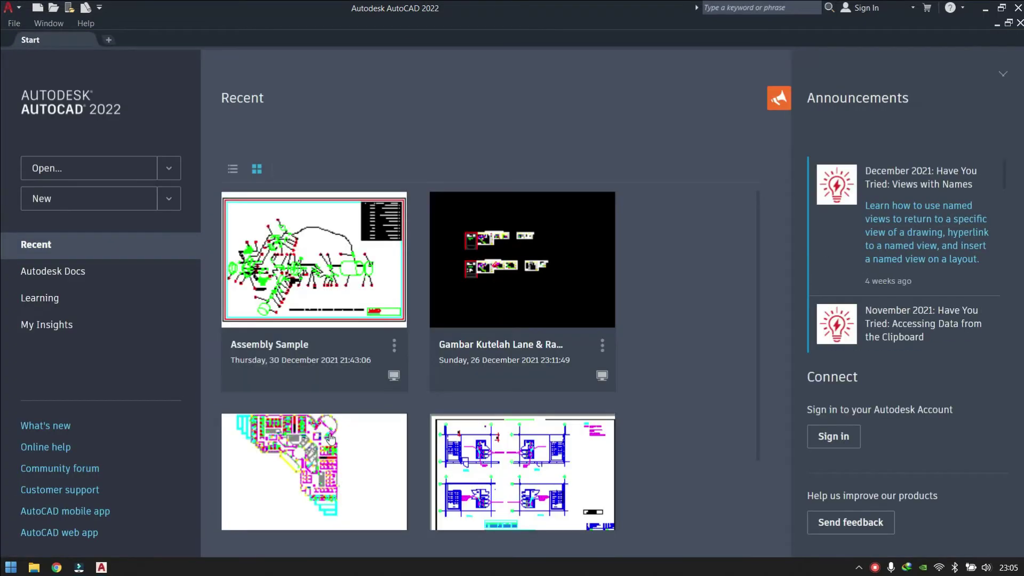
Step: Create a new blank drawing and turn off its grid display
left_click(109, 42)
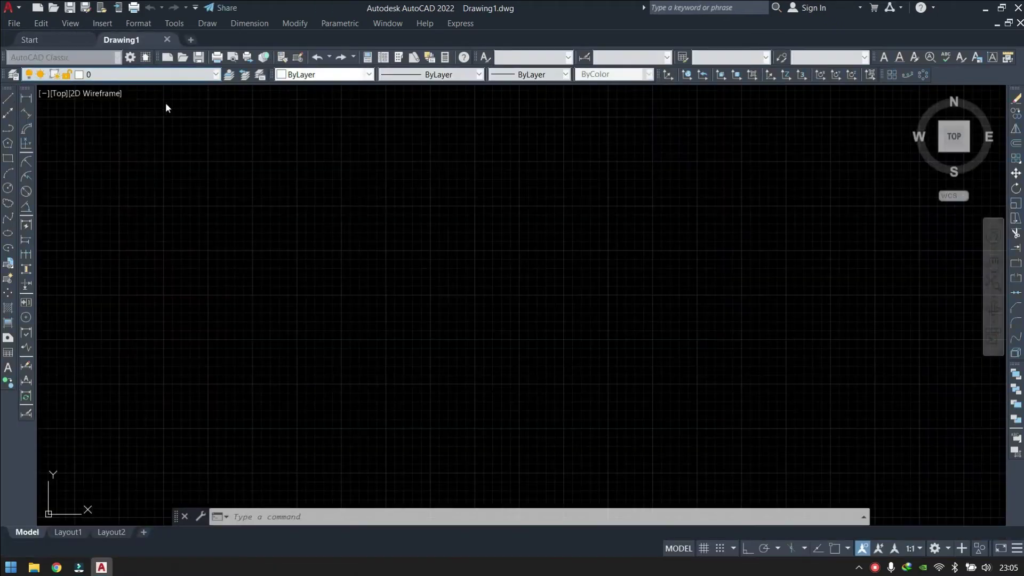
left_click(305, 299)
key("F7")
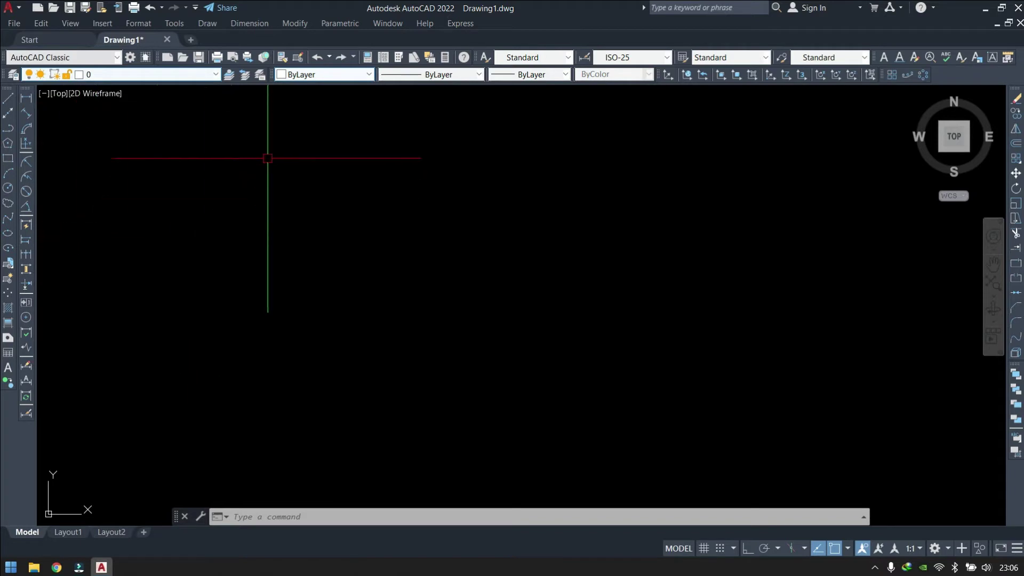
Step: Open the program parameters file acad.pgp for editing
left_click(173, 27)
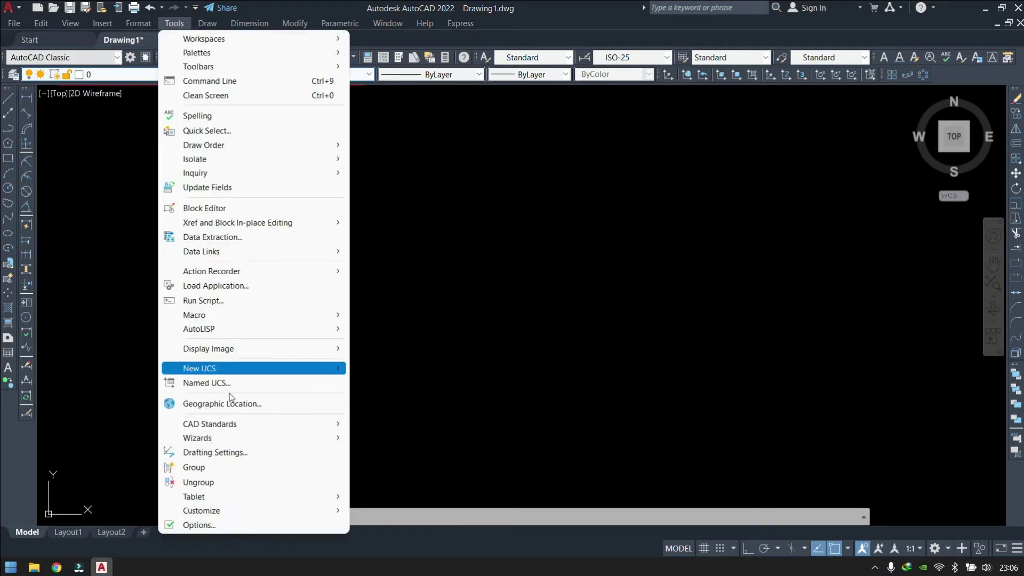
mouse_move(205, 512)
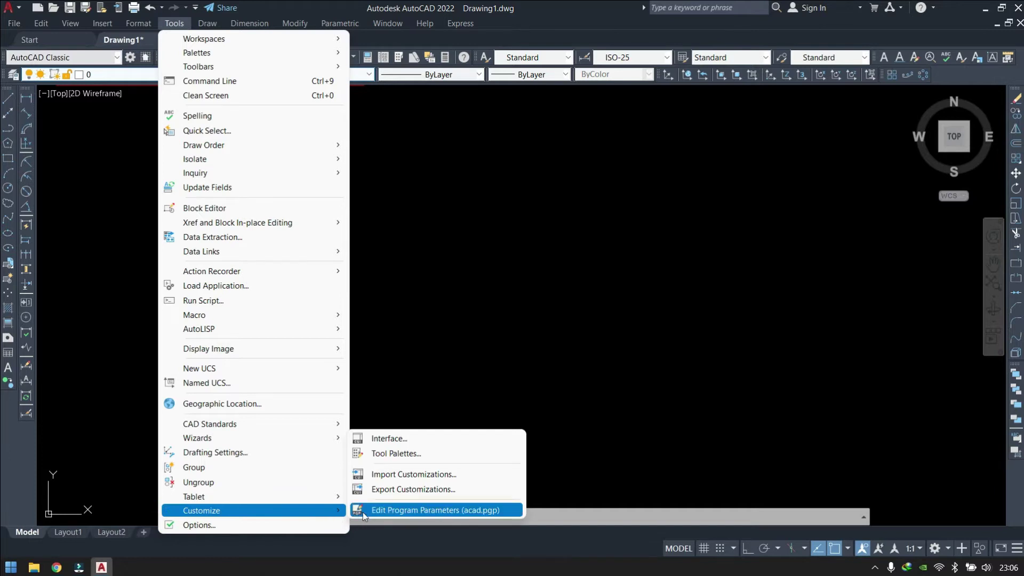
left_click(363, 510)
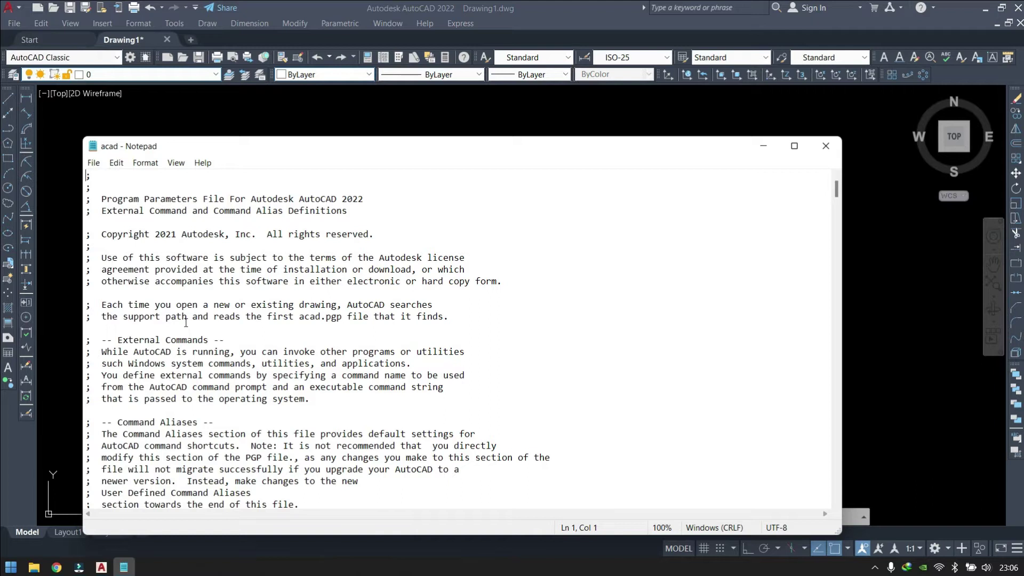
Step: Look through the command alias definitions in the acad.pgp file
scroll(195, 308, "down", 18)
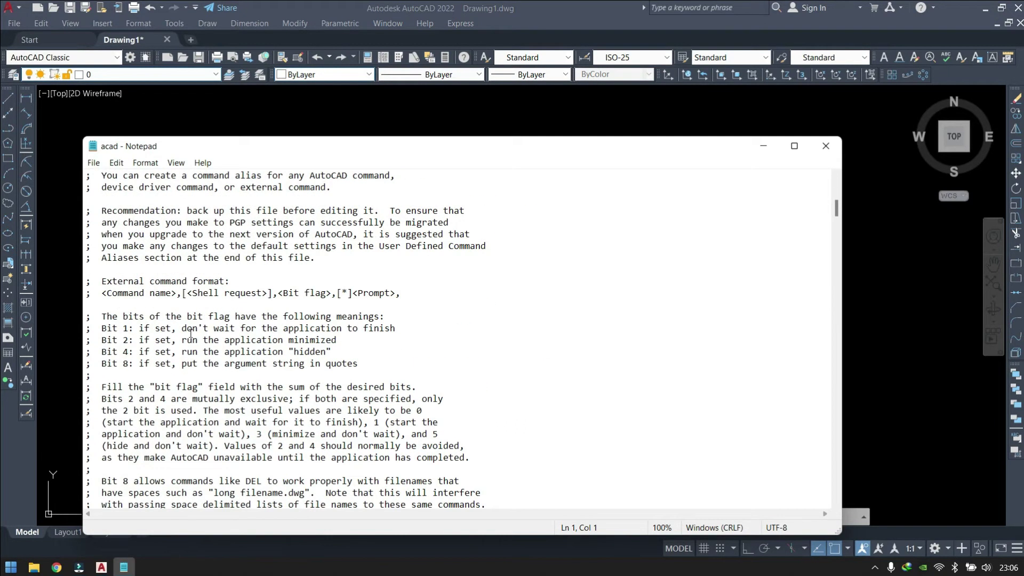
scroll(190, 330, "down", 20)
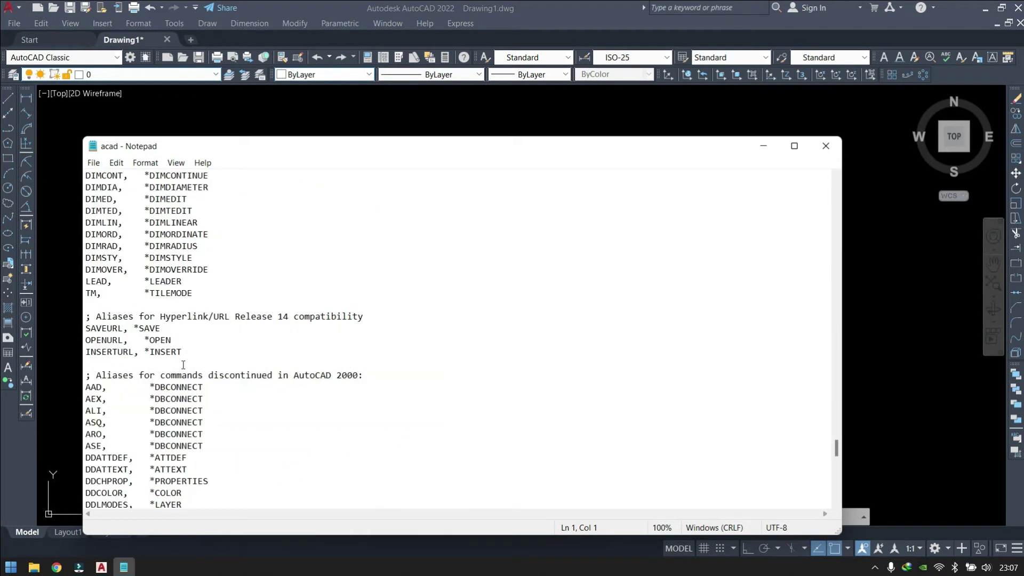
scroll(283, 288, "up", 20)
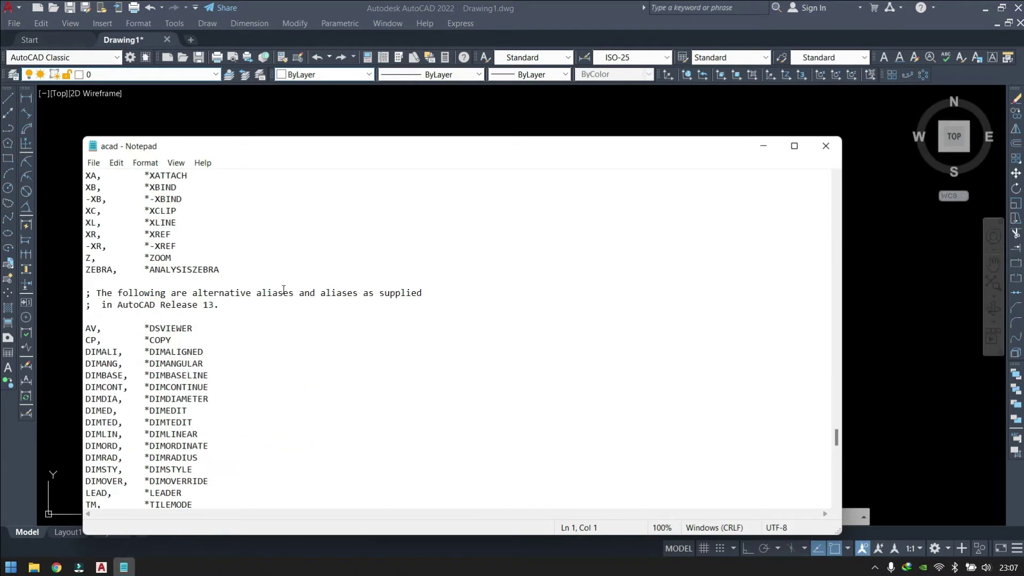
left_click(386, 215)
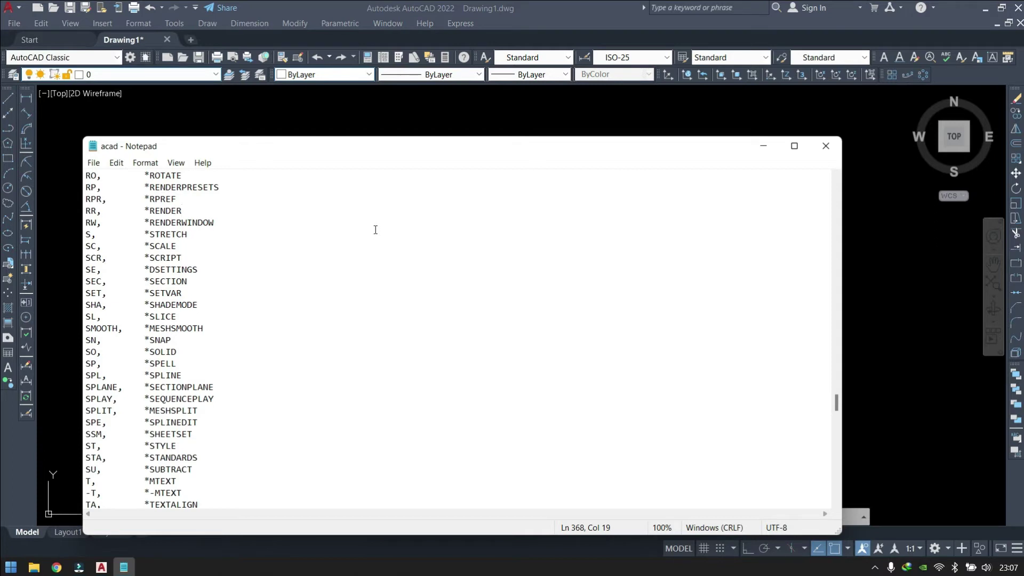
key("ctrl+f")
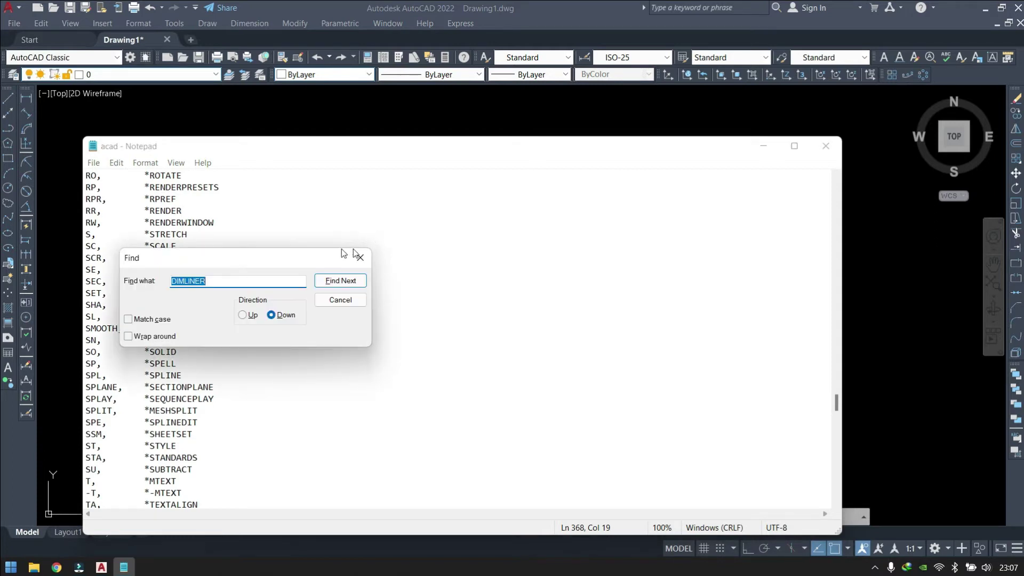
left_click(214, 283)
key("Escape")
scroll(212, 265, "up", 11)
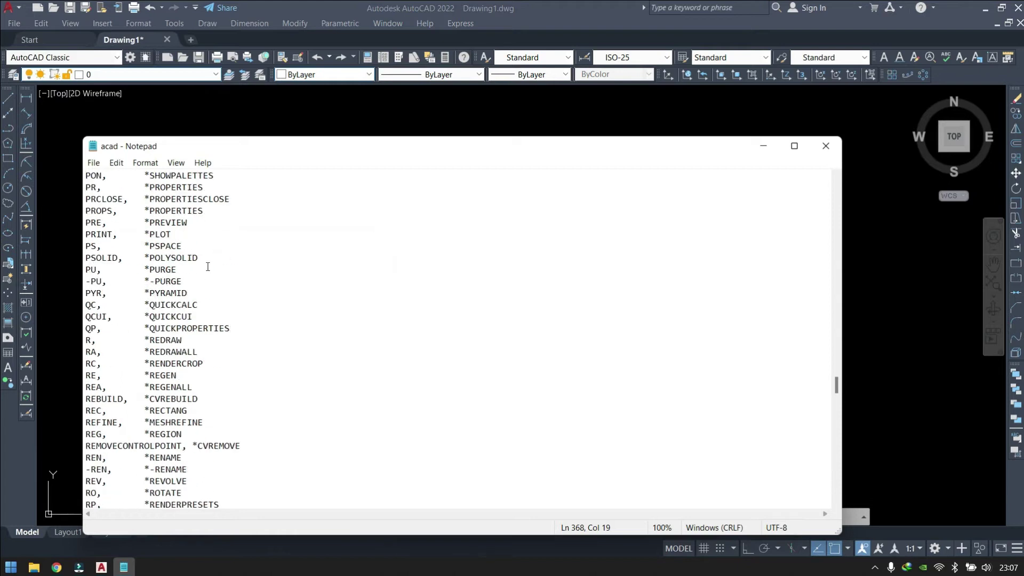
left_click(179, 209)
left_click(257, 203)
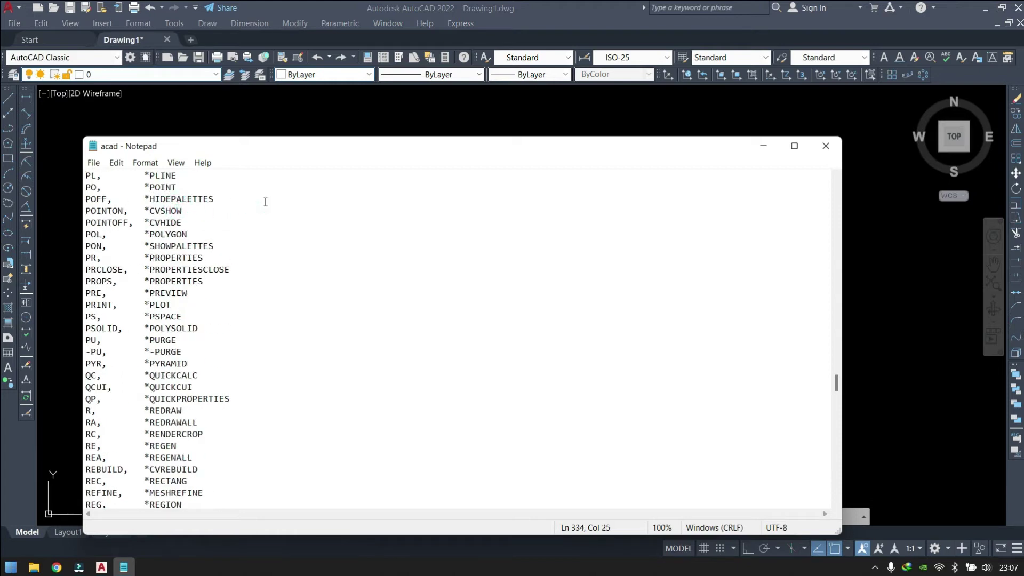
Step: Correct the search term to DIMLINEAR and find that command's entry in the alias list
key("ctrl+f")
left_click(214, 282)
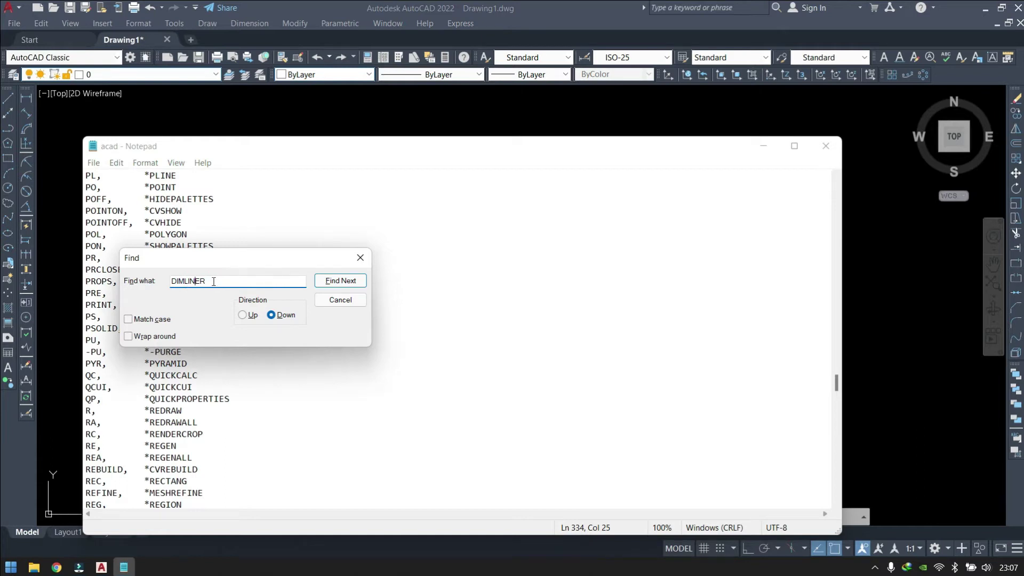
type("A")
left_click(337, 282)
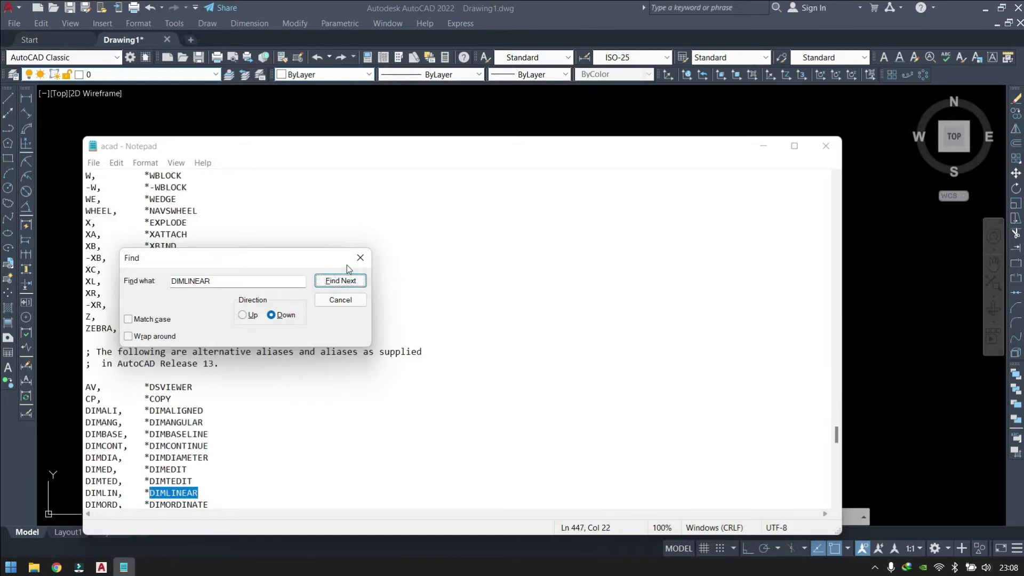
left_click(360, 257)
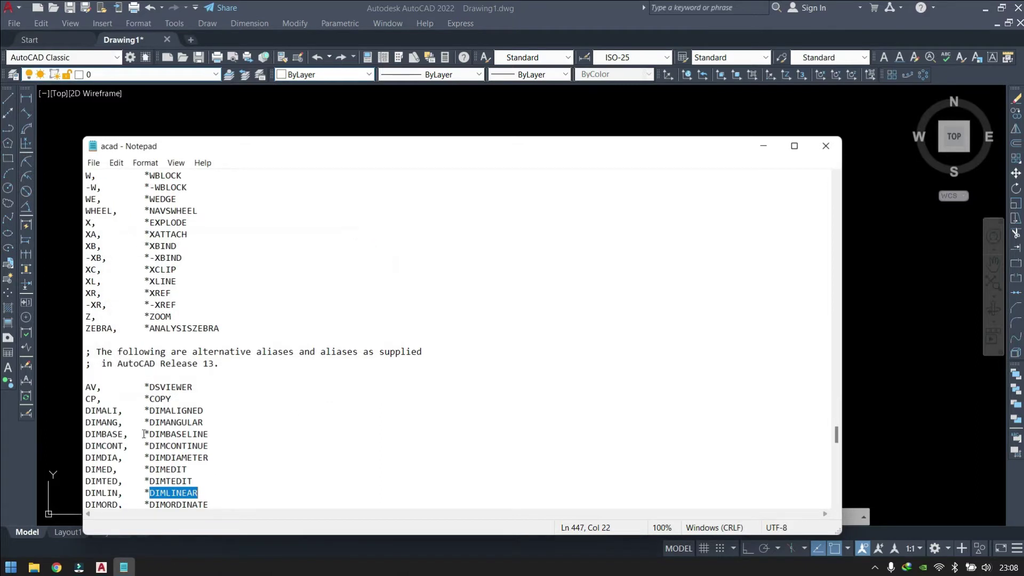
scroll(144, 433, "down", 3)
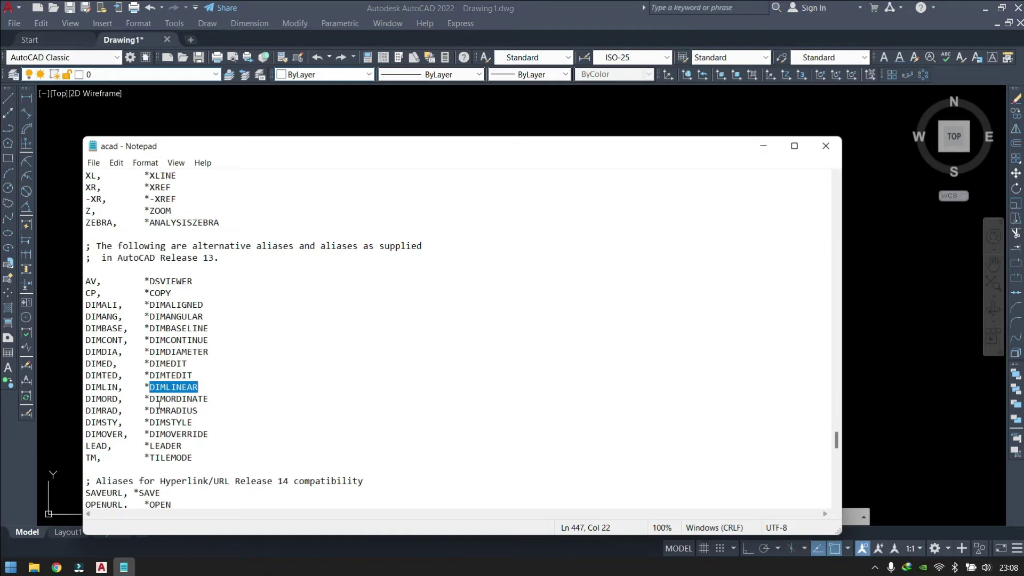
scroll(140, 388, "down", 2)
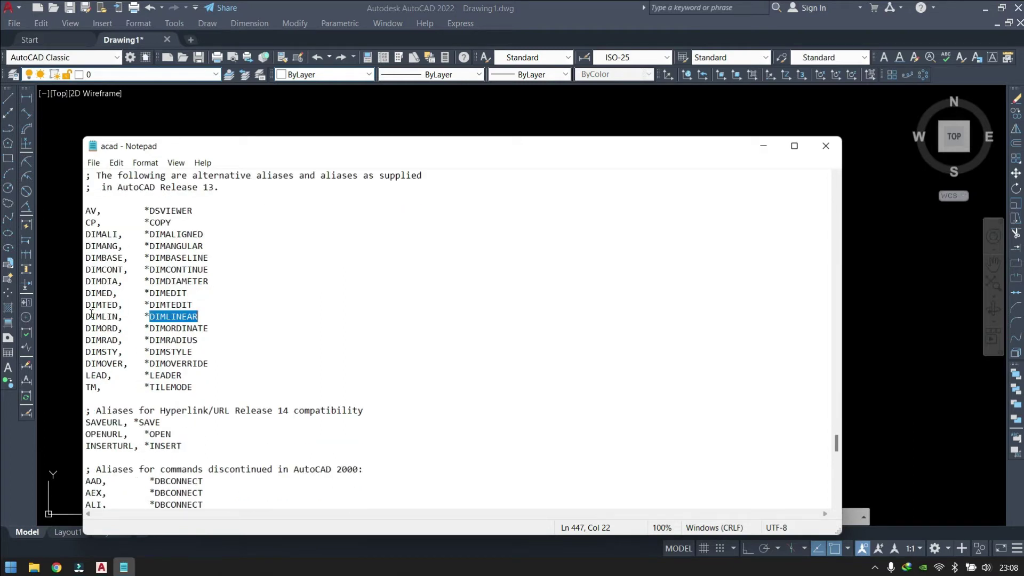
Step: Duplicate the "DIMLIN, *DIMLINEAR" entry on a new line directly below the original
left_click(198, 317)
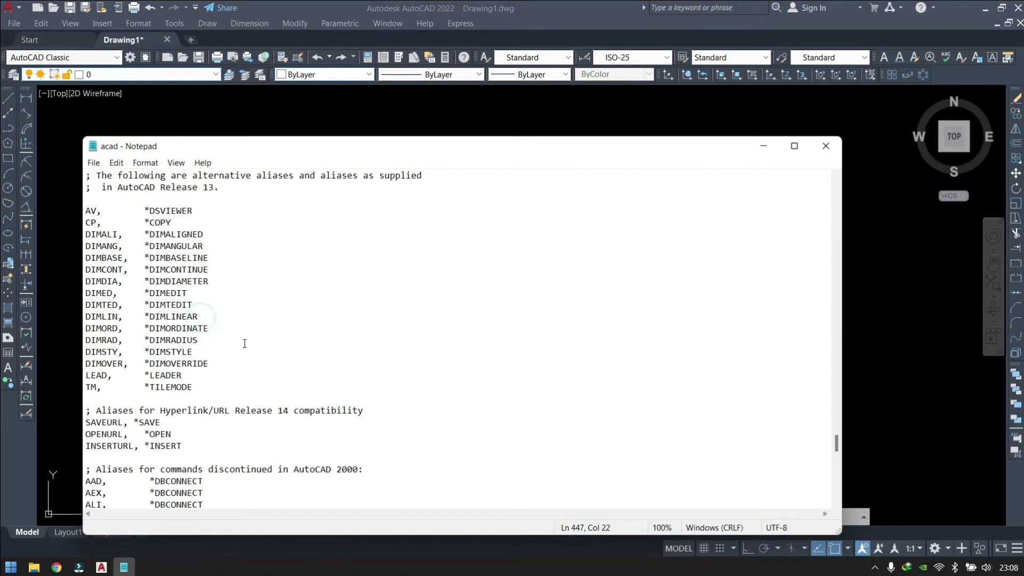
key("Return")
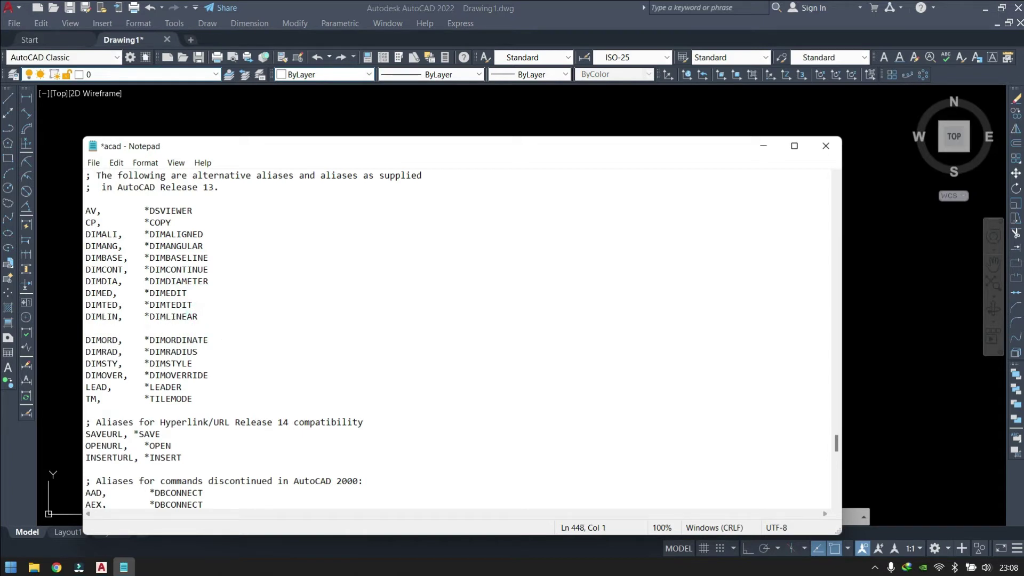
left_click_drag(197, 315, 85, 317)
key("ctrl+c")
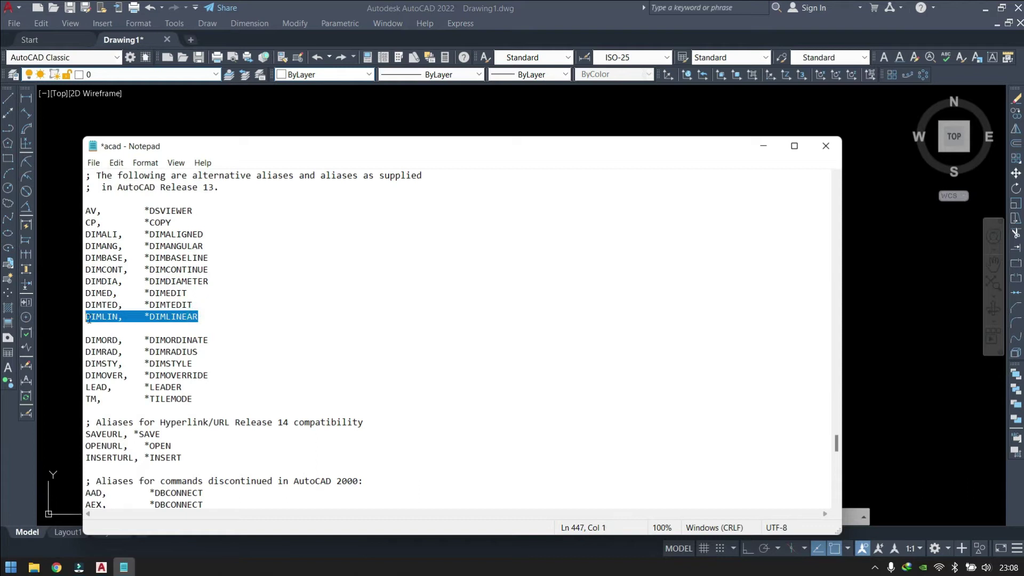
left_click(205, 317)
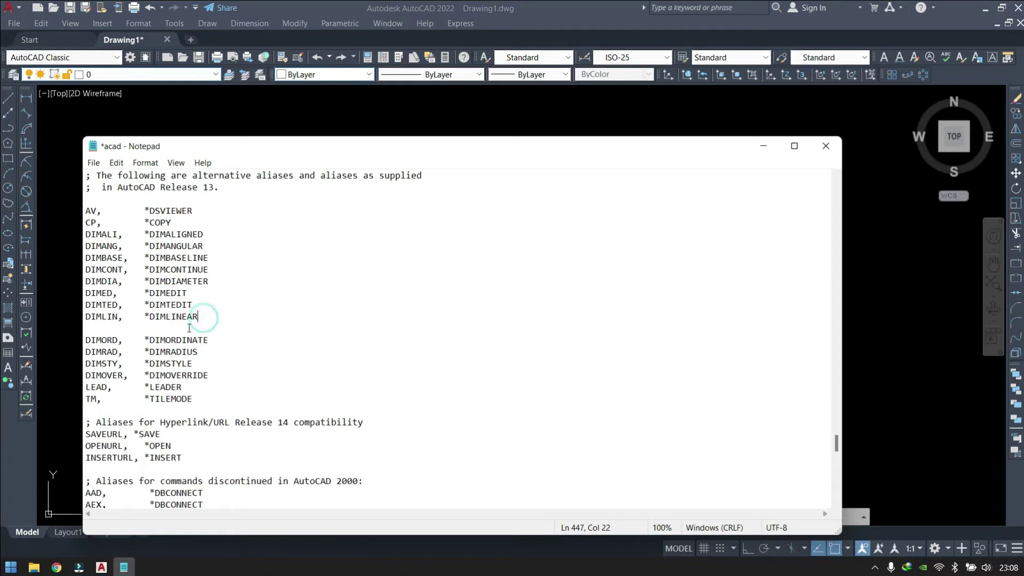
left_click(87, 328)
key("ctrl+v")
Step: Change the alias in the duplicated DIMLINEAR entry to 1
left_click(116, 327)
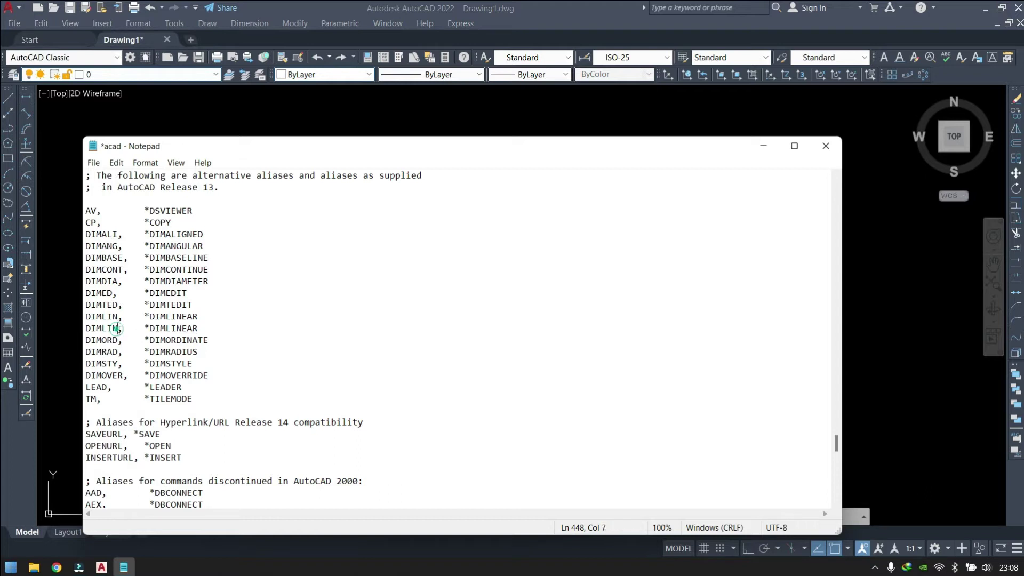
key("BackSpace")
key("BackSpace")
key("BackSpace")
key("BackSpace")
key("BackSpace")
key("BackSpace")
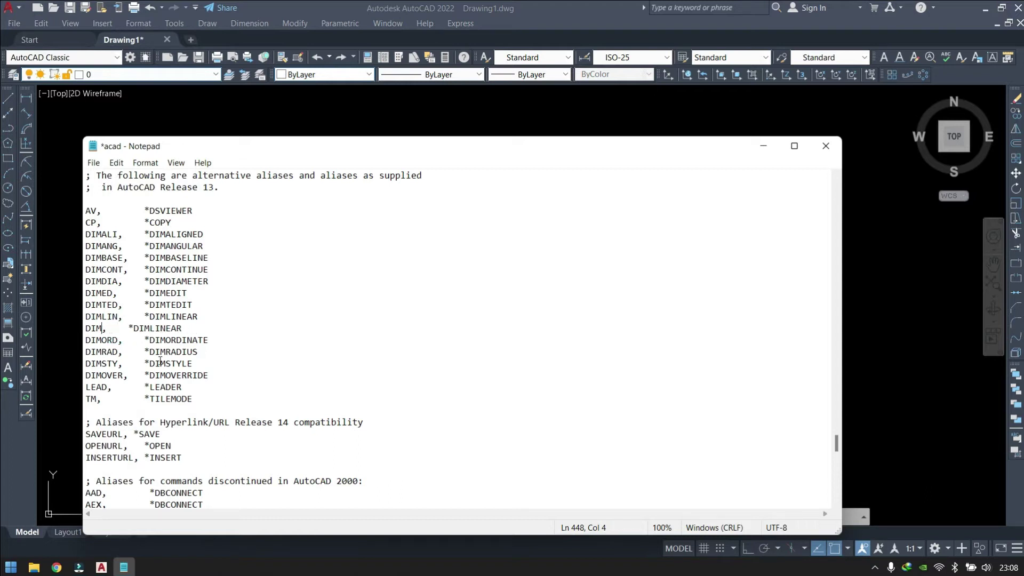
type("1")
Step: Realign *DIMLINEAR in the new alias 1 entry with the command column of the surrounding entries
left_click(114, 329)
key("Tab")
key("Tab")
key("Tab")
key("BackSpace")
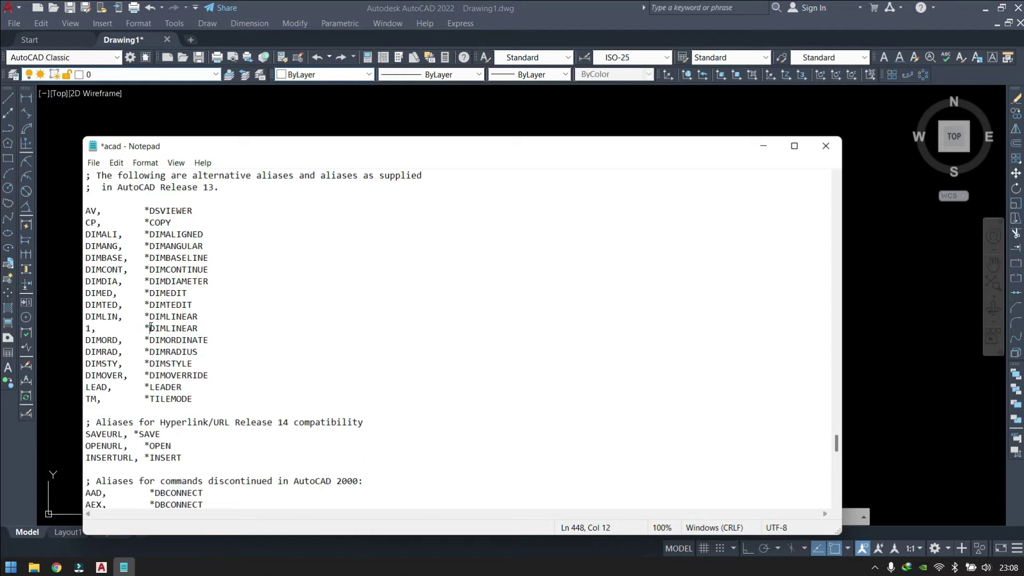
left_click(208, 331)
Step: Search downward from the DIMLIN entry for DIMALIGNED
left_click(259, 312)
key("ctrl+f")
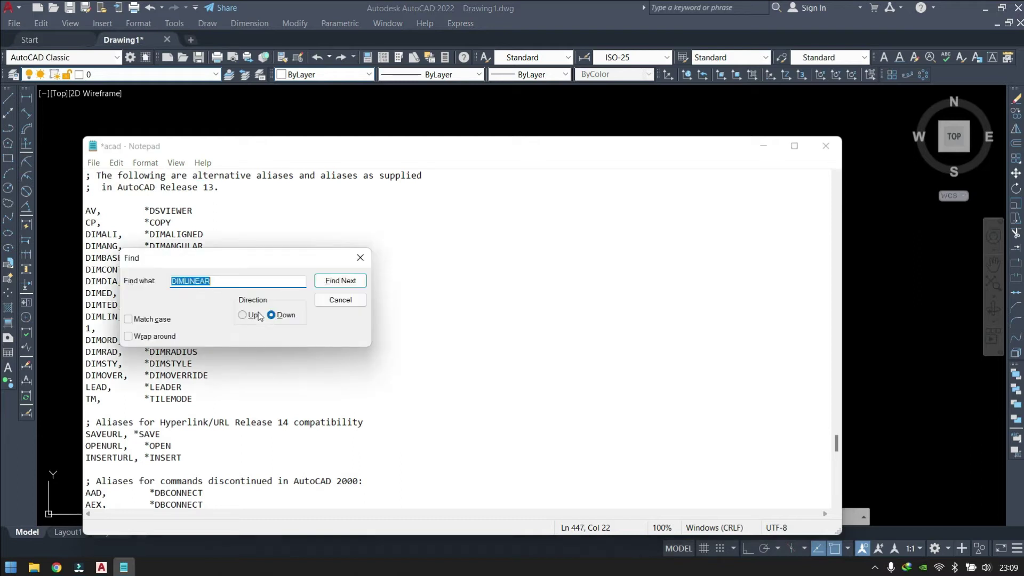
left_click(223, 281)
double_click(223, 281)
type("DIMALIGNED")
left_click(341, 282)
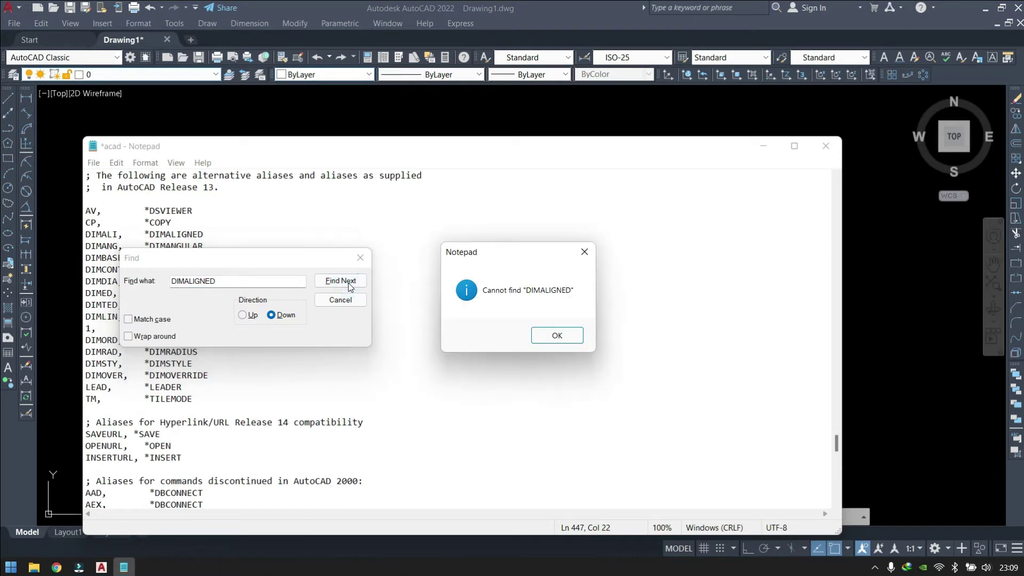
left_click(576, 336)
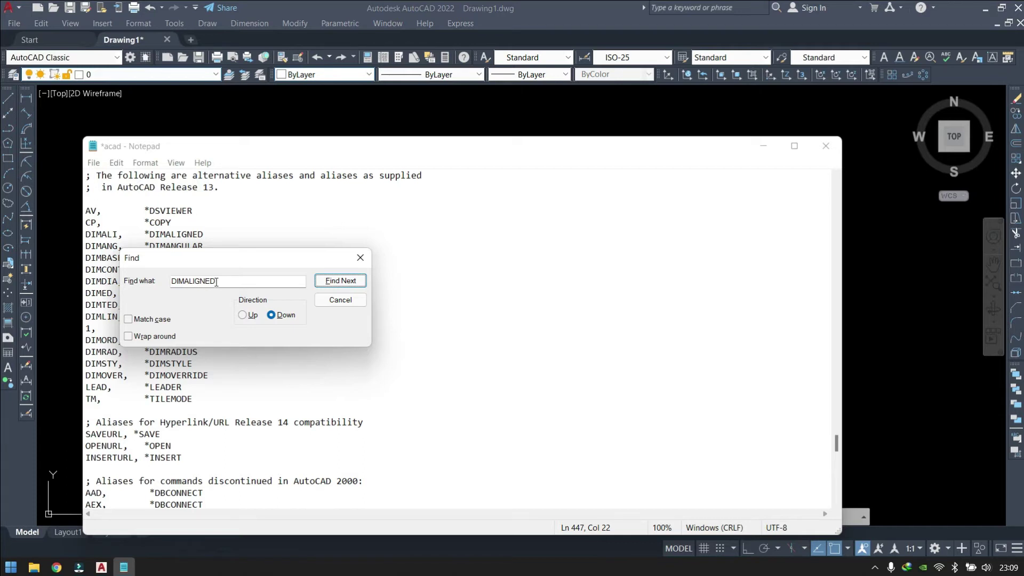
Step: Try the downward DIMALIGNED search with case matching enabled, and turn case matching off again
left_click(152, 319)
left_click(323, 283)
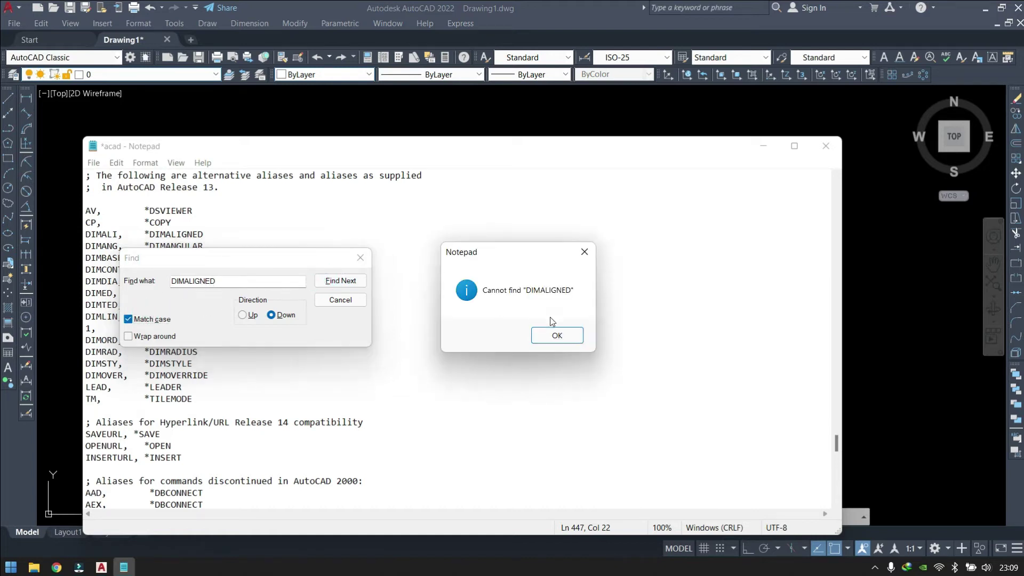
left_click(555, 335)
left_click(140, 320)
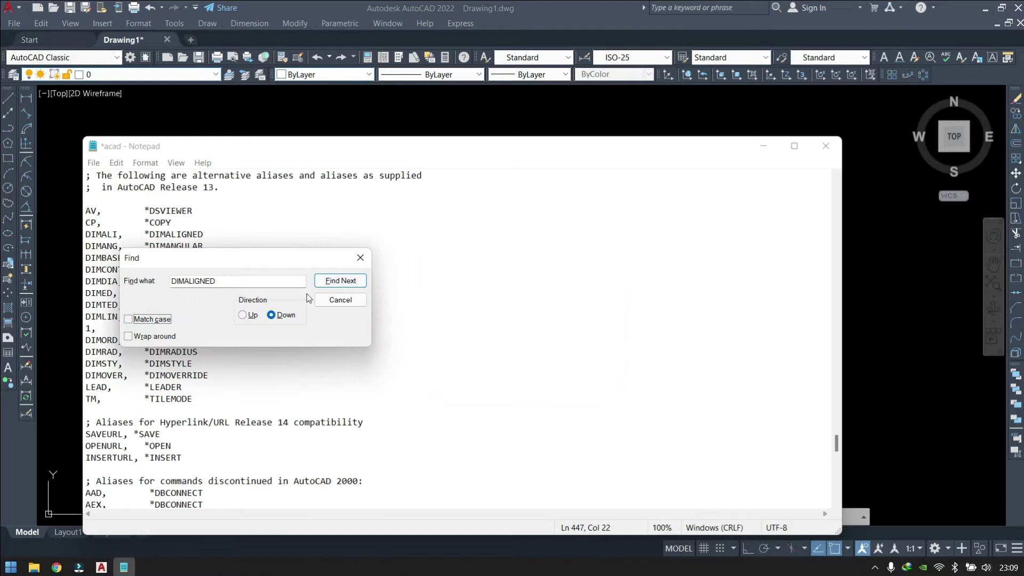
Step: Search upward in the alias list for DIMALIGNED and close the search
left_click(242, 315)
left_click(336, 281)
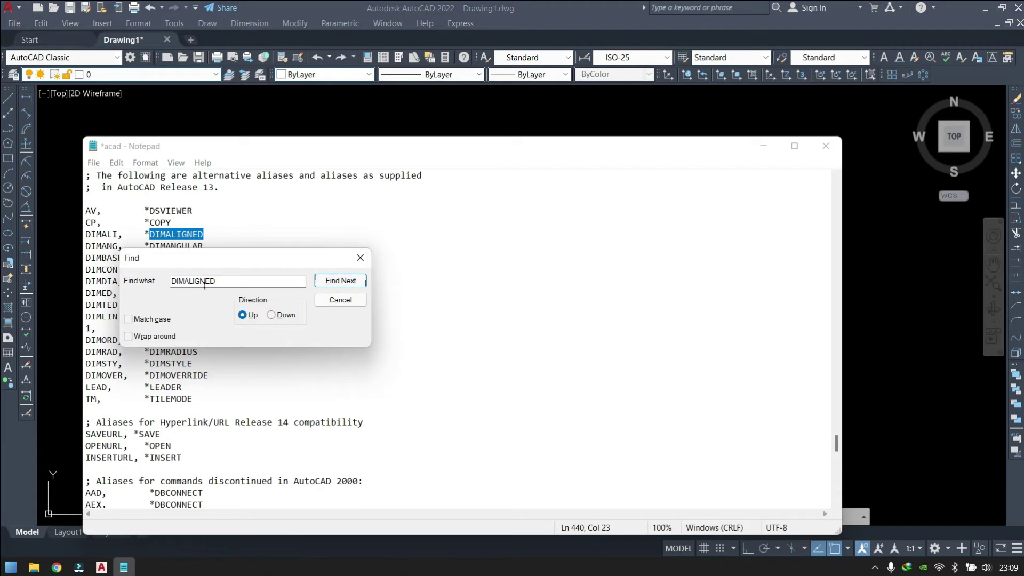
left_click(360, 258)
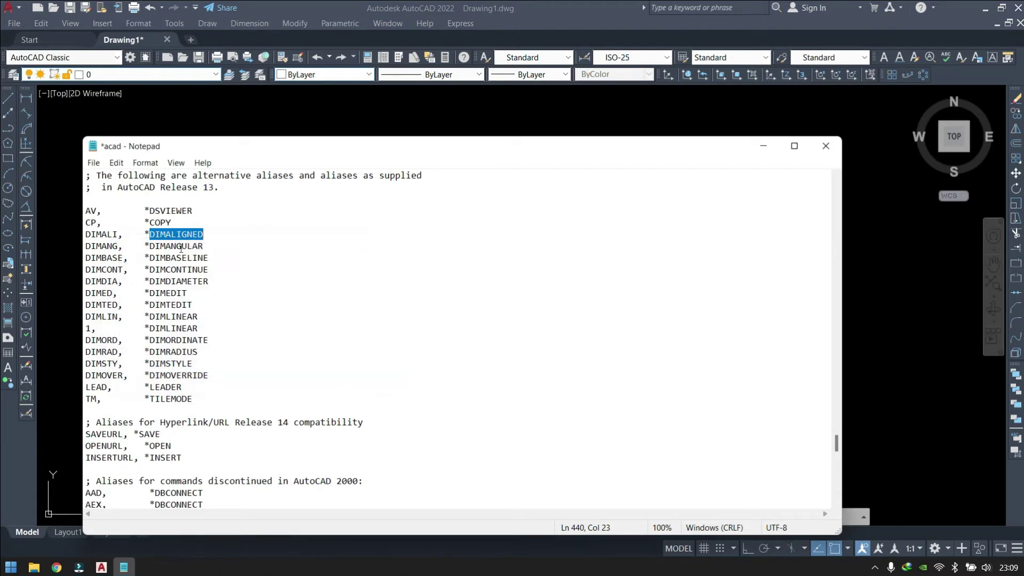
Step: Insert a new line below the DIMALI entry and fill it with a copy of that entry, DIMALI, *DIMALIGNED
left_click(192, 235)
left_click(215, 236)
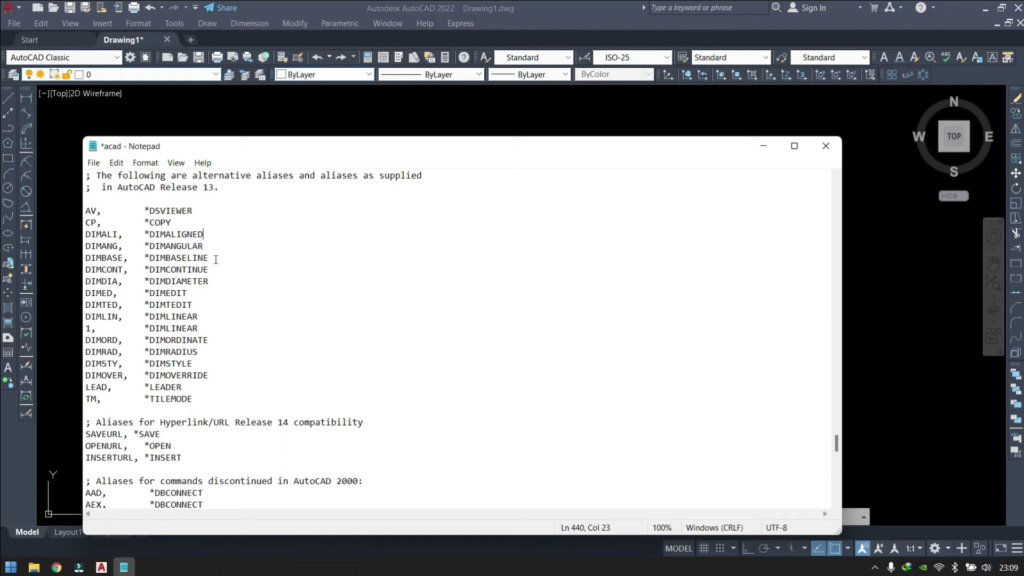
key("Return")
type("2")
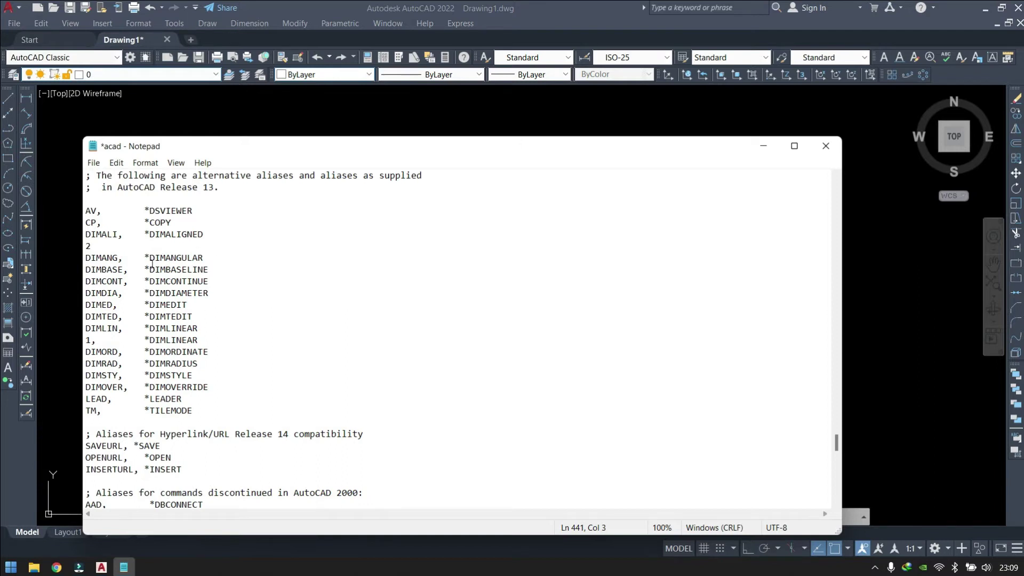
left_click_drag(223, 234, 81, 247)
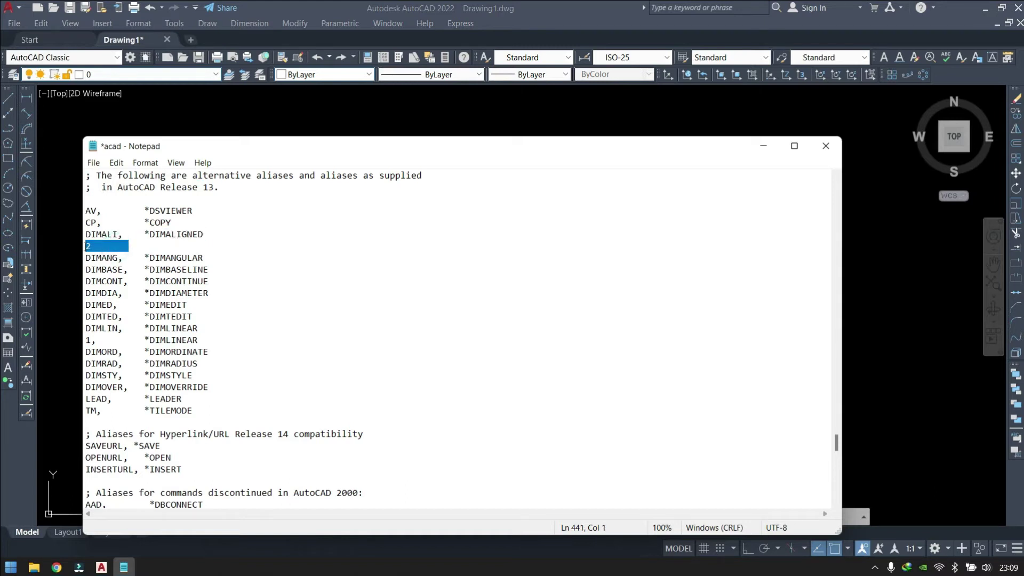
type("DIMALI,    *DIMALIGNED")
Step: Replace the alias in the copied DIMALIGNED entry with 2, keeping its comma and command column
left_click(118, 246)
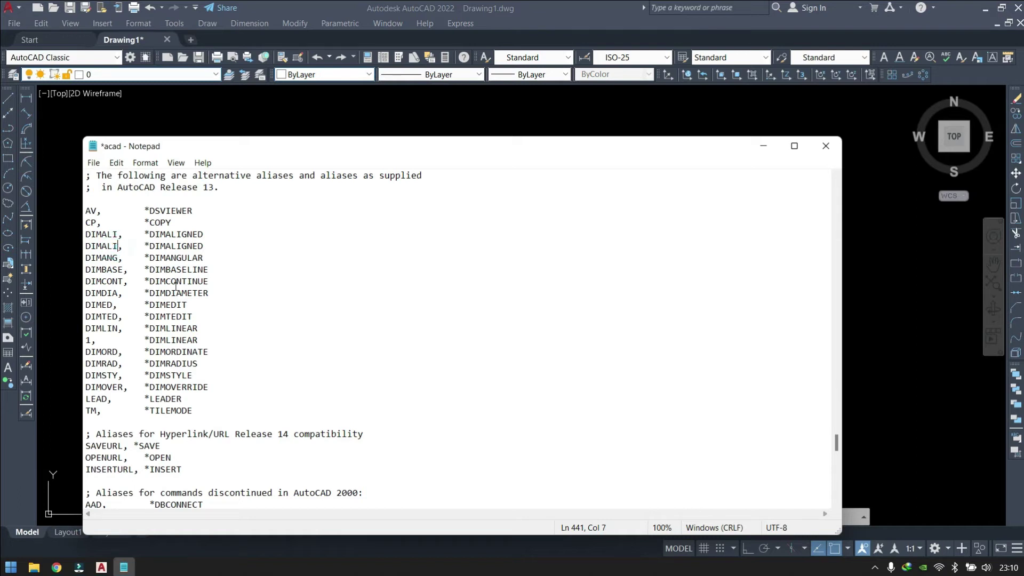
key("BackSpace")
key("BackSpace")
key("BackSpace")
key("BackSpace")
key("BackSpace")
key("BackSpace")
type("2")
left_click(116, 246)
left_click(211, 243)
Step: Check the Continue dimension tool's command name in AutoCAD, and search upward in the alias list for DIMCONTINUE
left_click(48, 252)
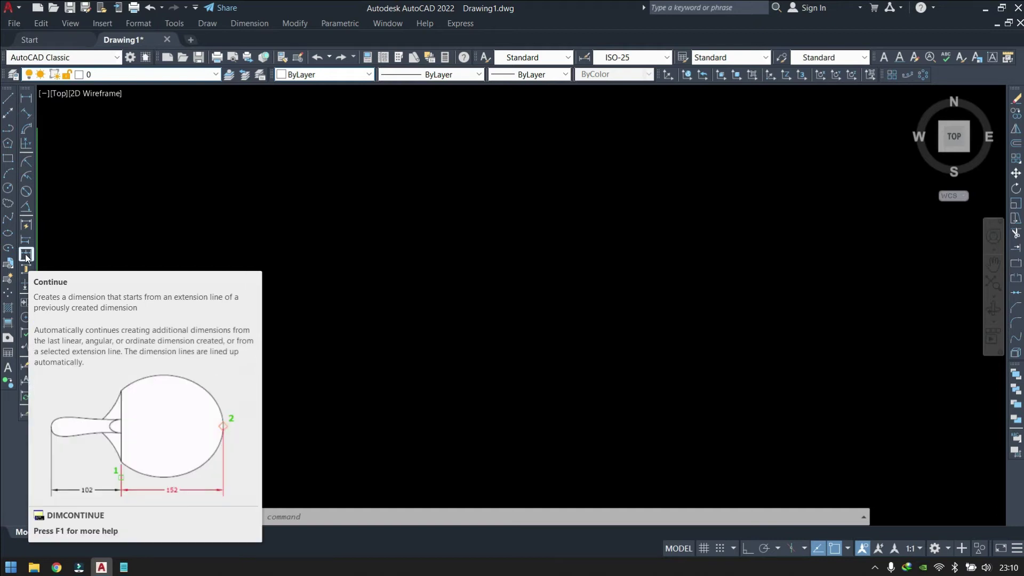
left_click(124, 568)
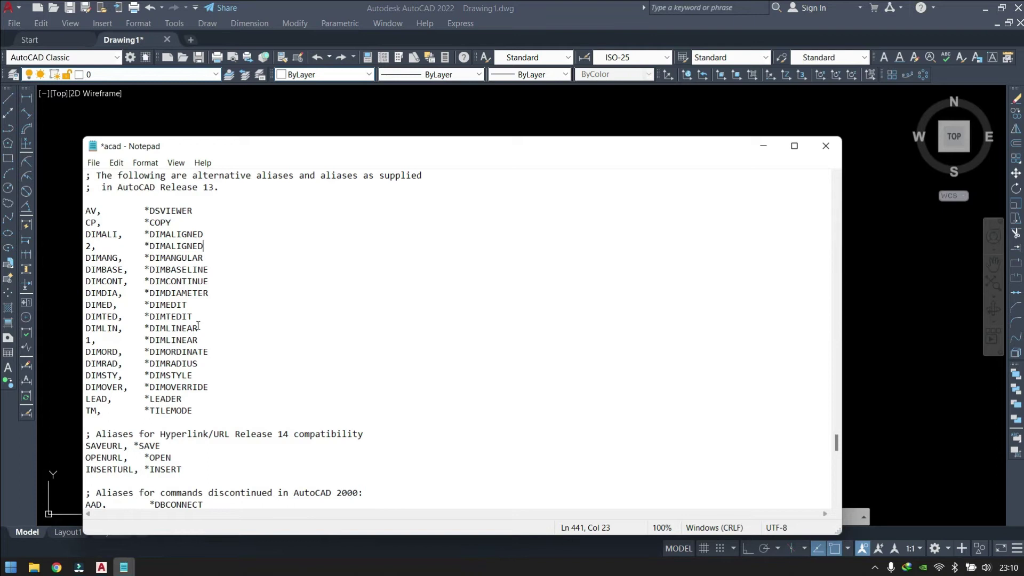
left_click(210, 293)
key("ctrl+f")
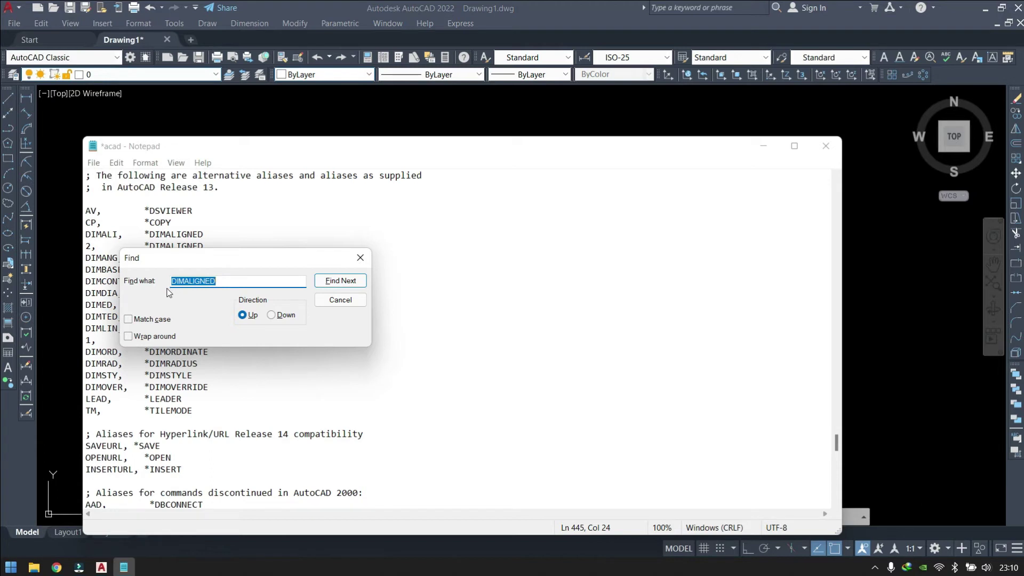
left_click(212, 284)
left_click_drag(238, 285, 155, 289)
type("DIM")
left_click_drag(255, 264, 486, 257)
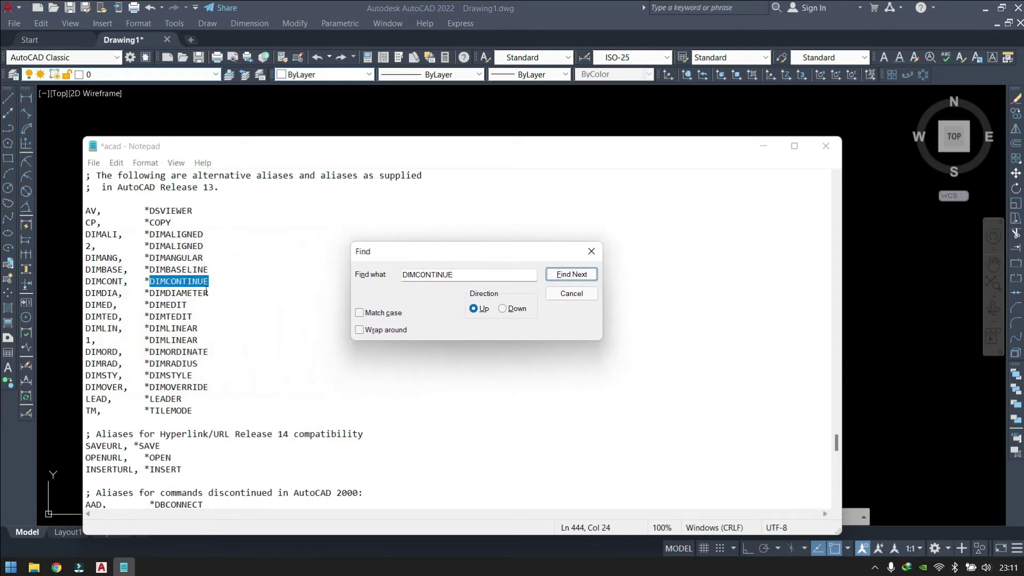
left_click(566, 276)
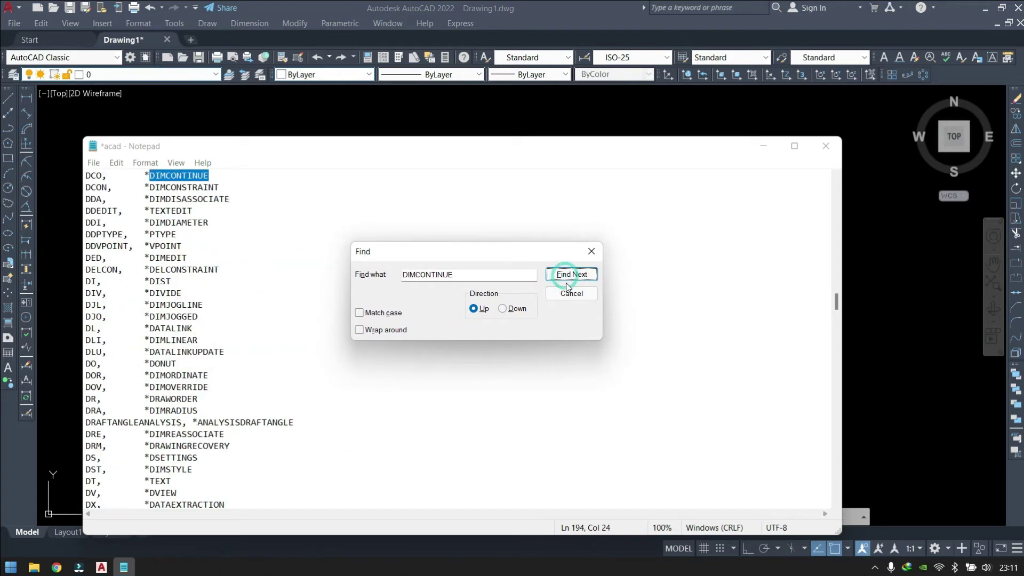
Step: Close the search and add the entry 3, *DIMCONTINUE below the DCO entry
scroll(207, 319, "up", 1)
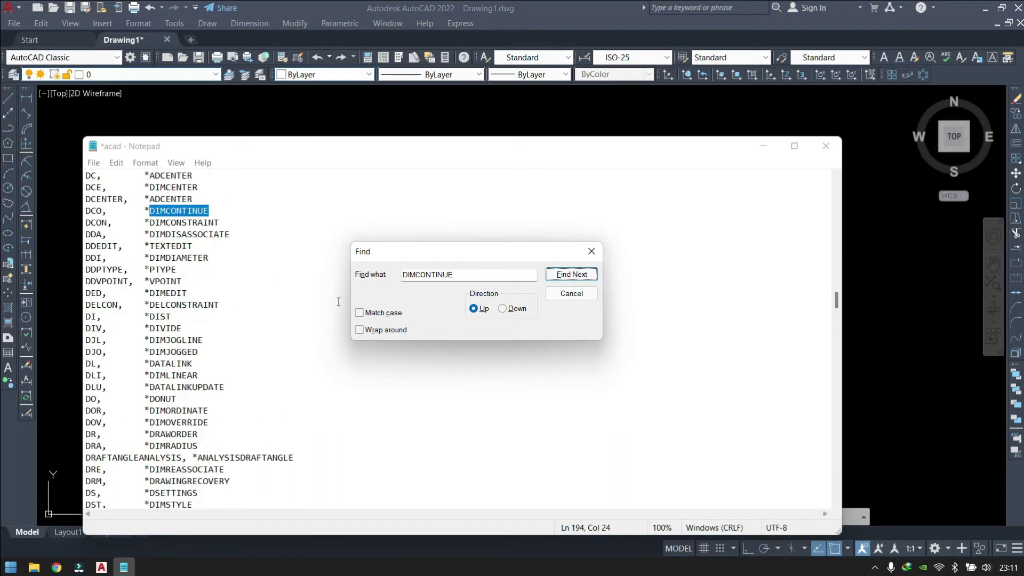
left_click(578, 297)
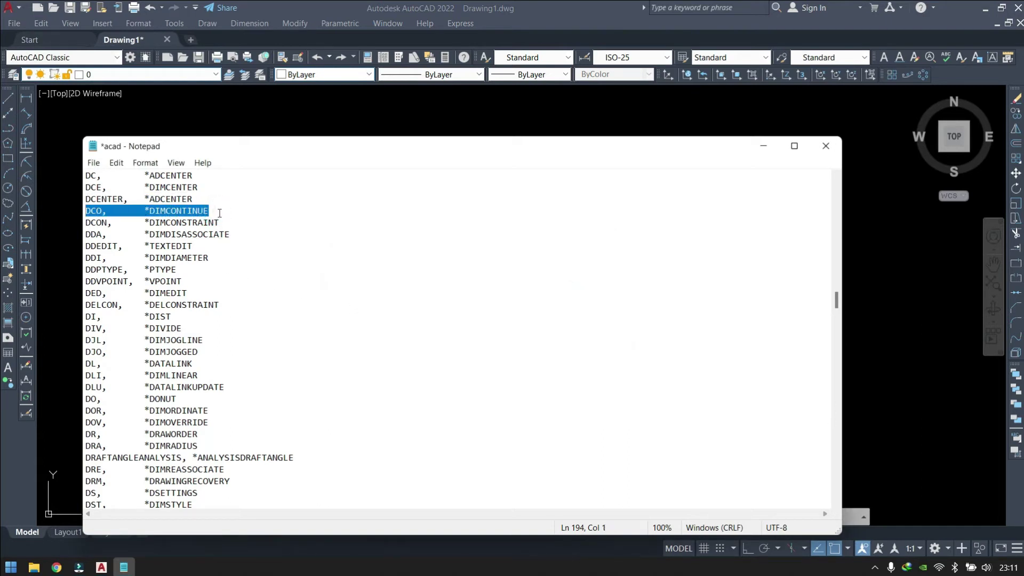
key("Return")
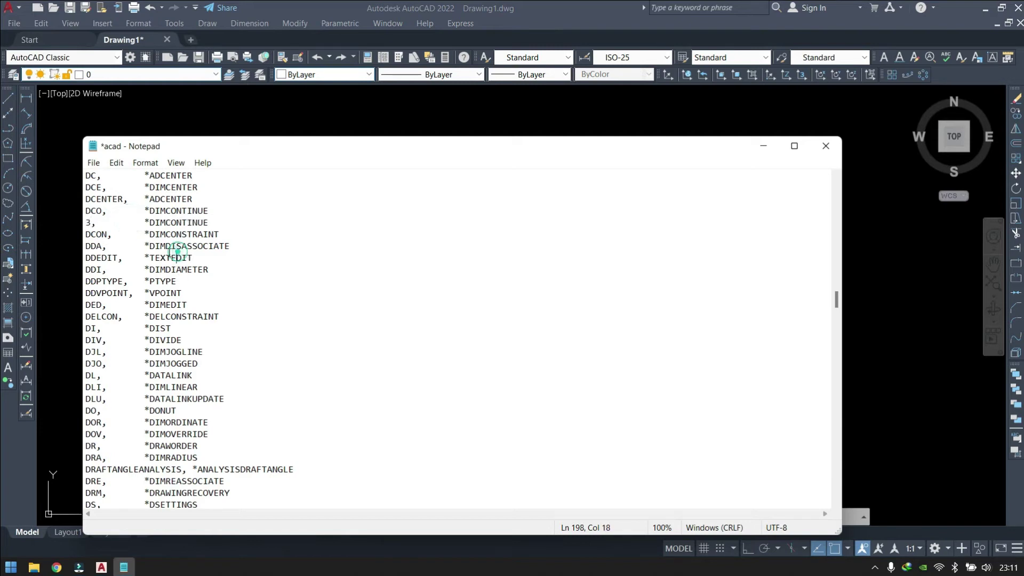
Step: Review the alias list for existing aliases that begin with a digit, such as 3S for 3DSCALE
scroll(177, 251, "up", 7)
scroll(167, 276, "down", 4)
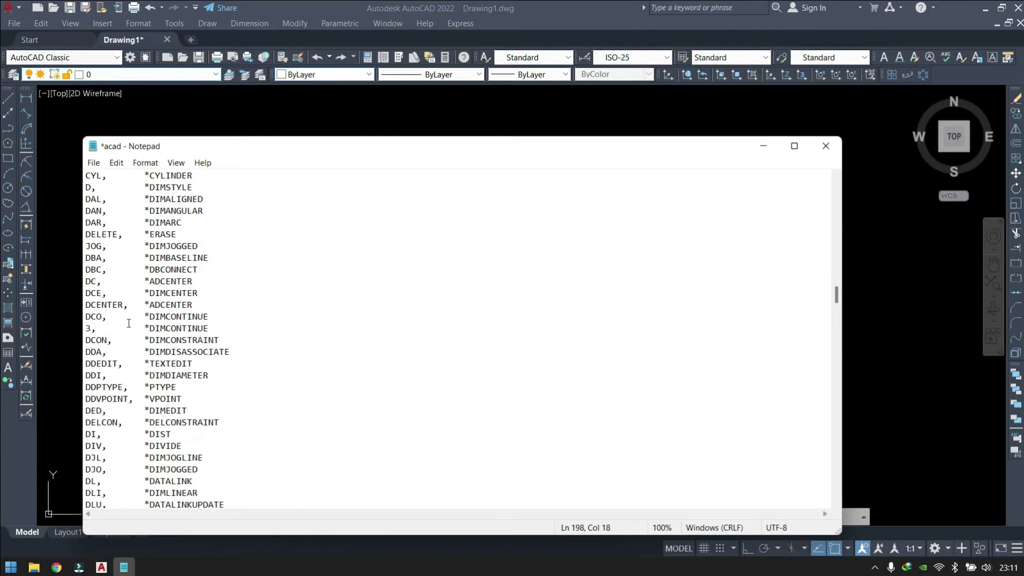
scroll(156, 348, "up", 20)
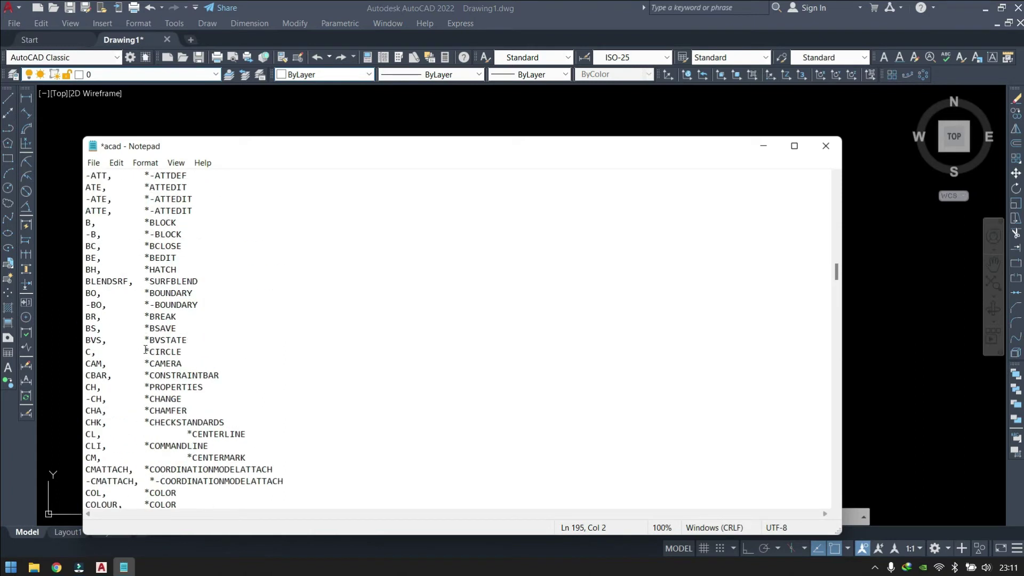
scroll(136, 348, "down", 20)
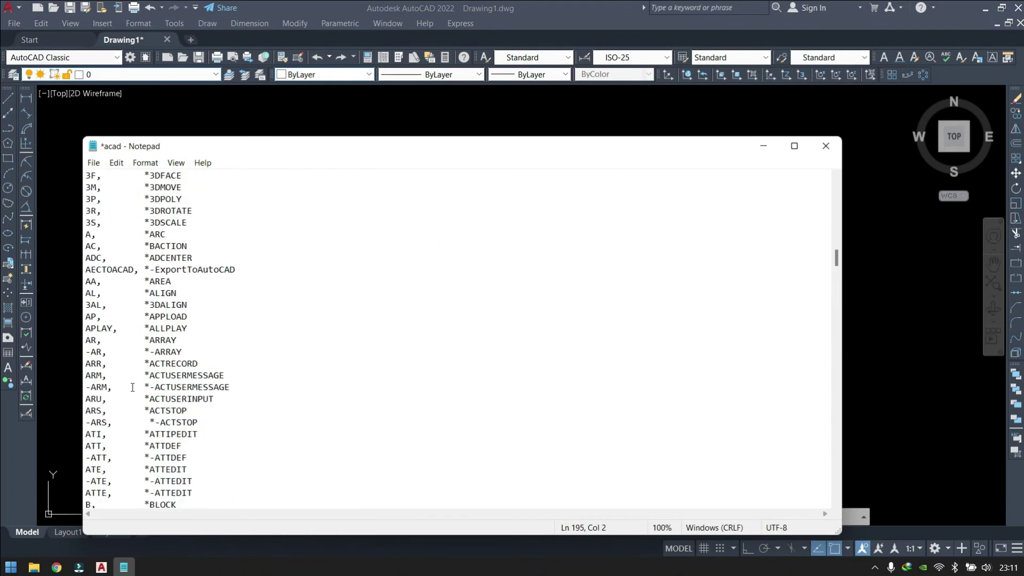
scroll(134, 365, "up", 7)
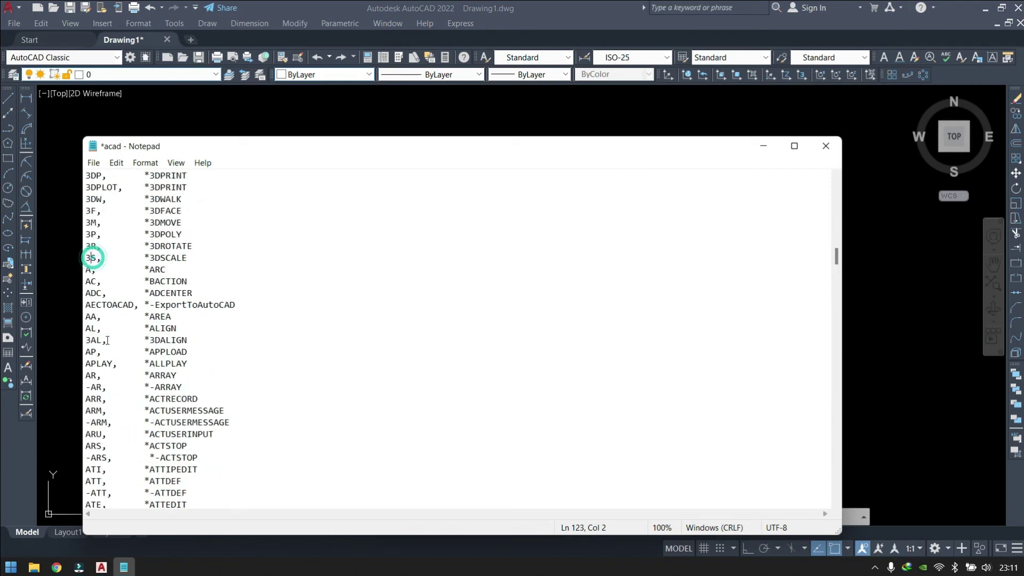
scroll(107, 340, "down", 20)
scroll(107, 442, "down", 20)
scroll(113, 458, "down", 20)
scroll(137, 473, "down", 20)
scroll(130, 477, "down", 1)
scroll(130, 480, "up", 5)
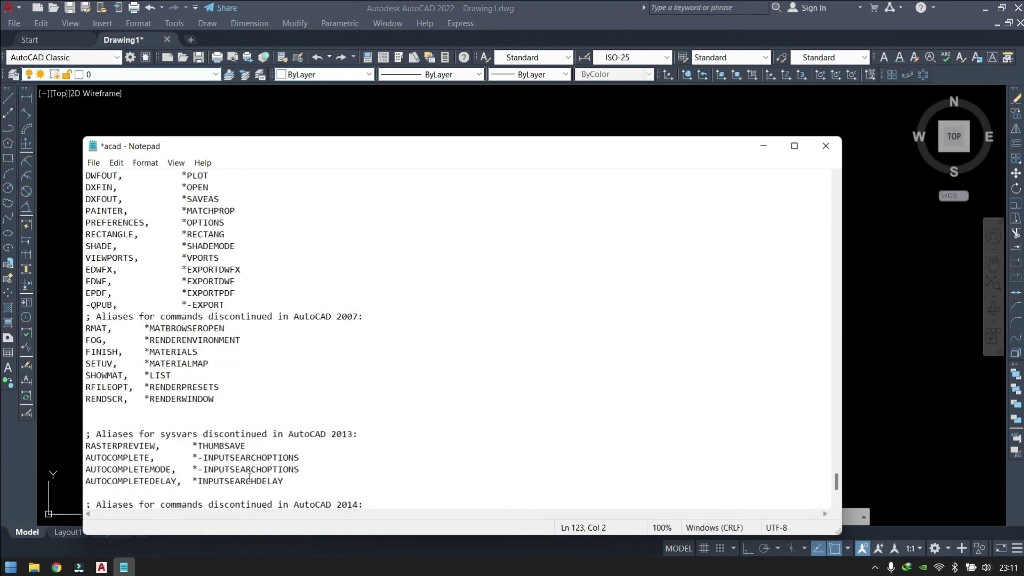
Step: Close the alias file with its changes saved, and try alias 1 as a command in the AutoCAD drawing
left_click(825, 155)
left_click(480, 302)
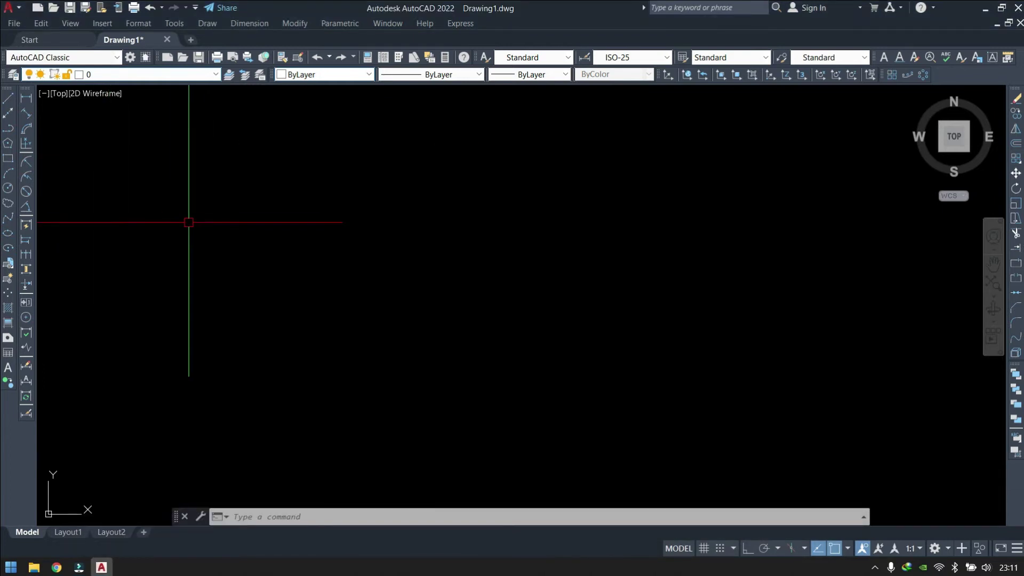
type("1")
key("Return")
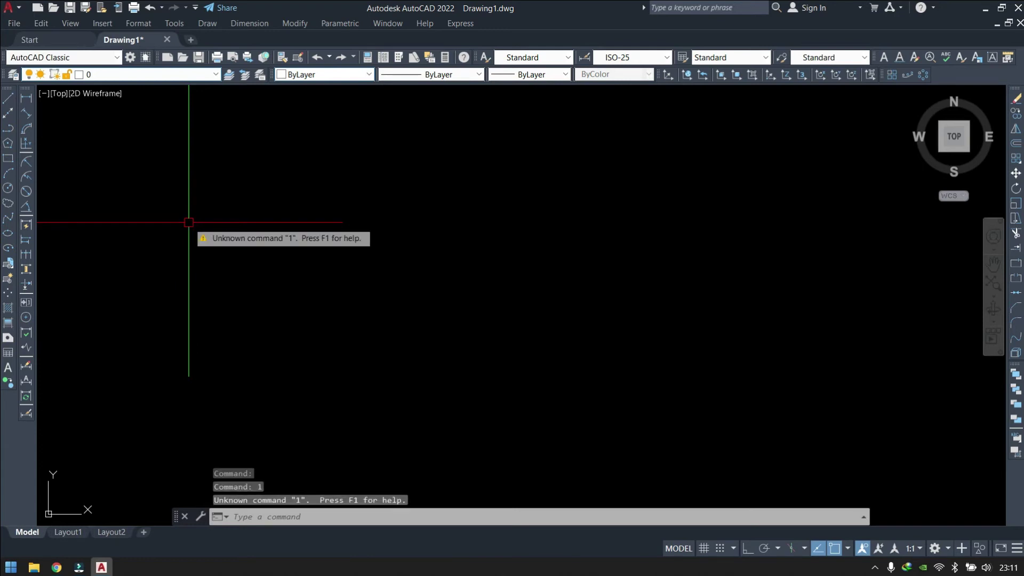
key("Escape")
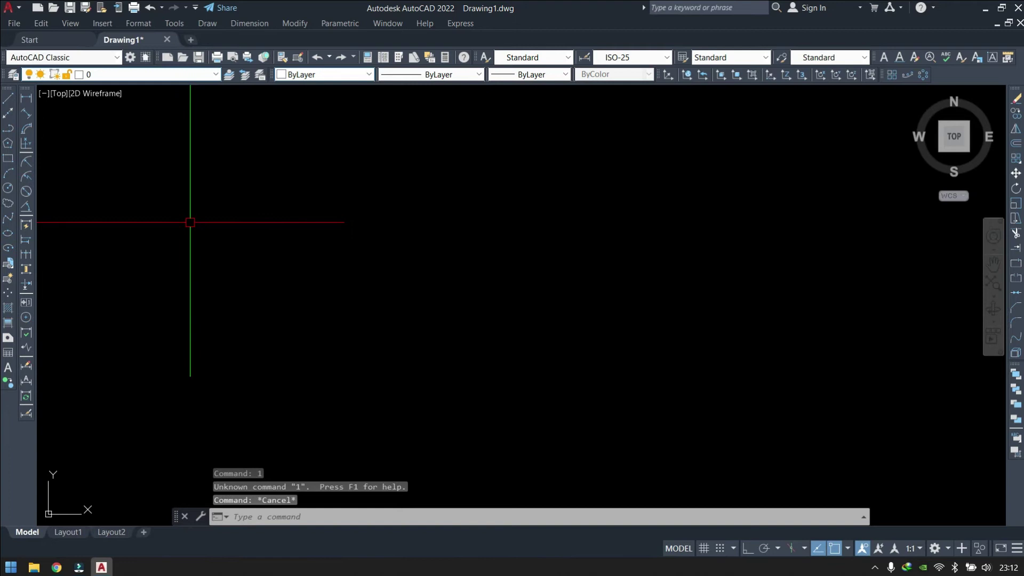
Step: Place a horizontal linear dimension spanning about 789 units with the DLI alias and ortho mode on
type("DLI")
key("Return")
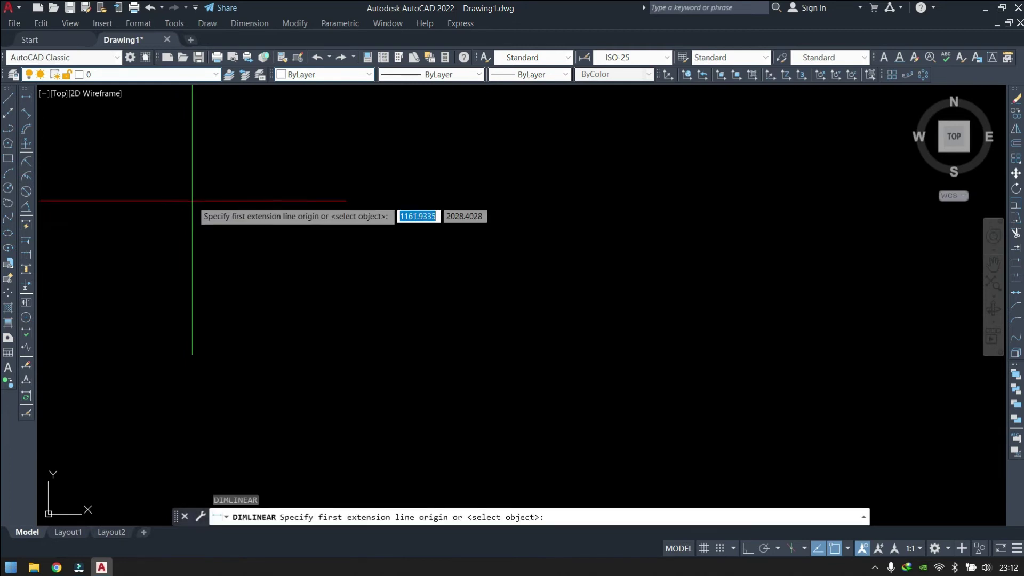
left_click(188, 201)
key("F8")
left_click(332, 208)
left_click(330, 182)
scroll(256, 179, "up", 4)
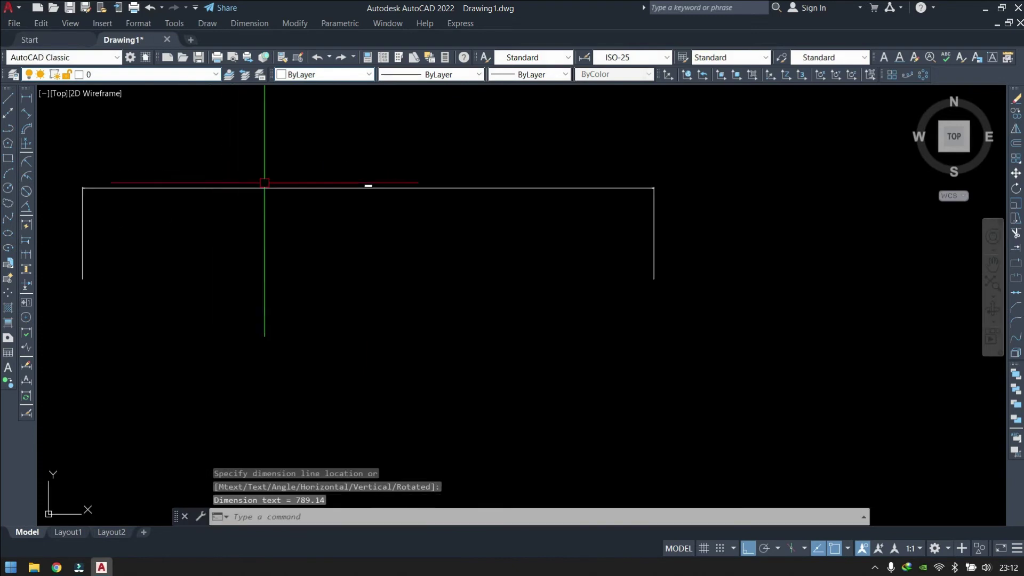
scroll(251, 251, "down", 3)
scroll(251, 251, "down", 8)
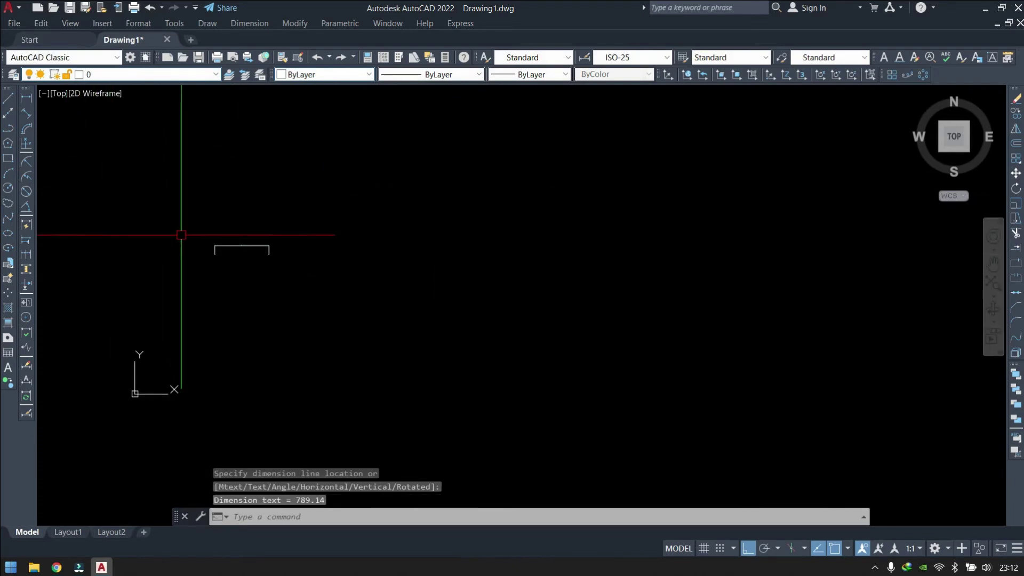
Step: Try the numeric aliases 1 and 2 as commands in the drawing, and cancel the 3D orbit command
scroll(213, 240, "up", 4)
type("1")
key("Return")
key("Escape")
key("Return")
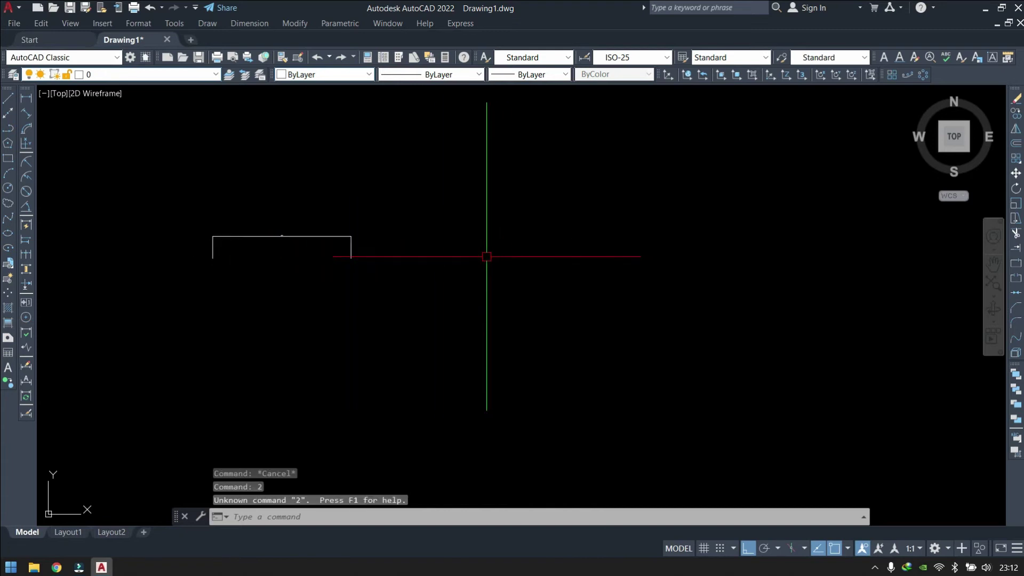
key("Escape")
key("Escape")
key("Return")
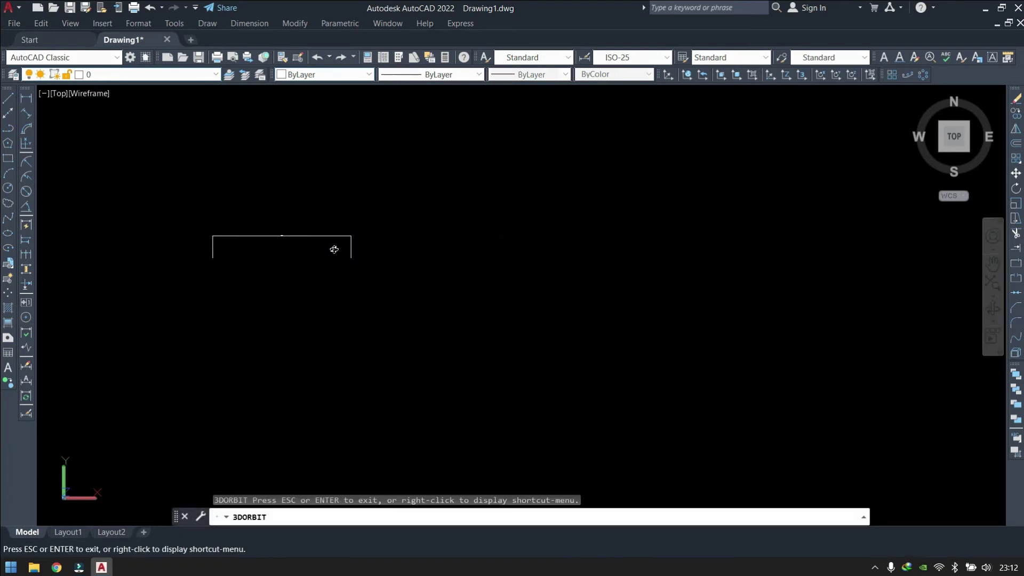
key("Escape")
key("Return")
key("Escape")
key("Escape")
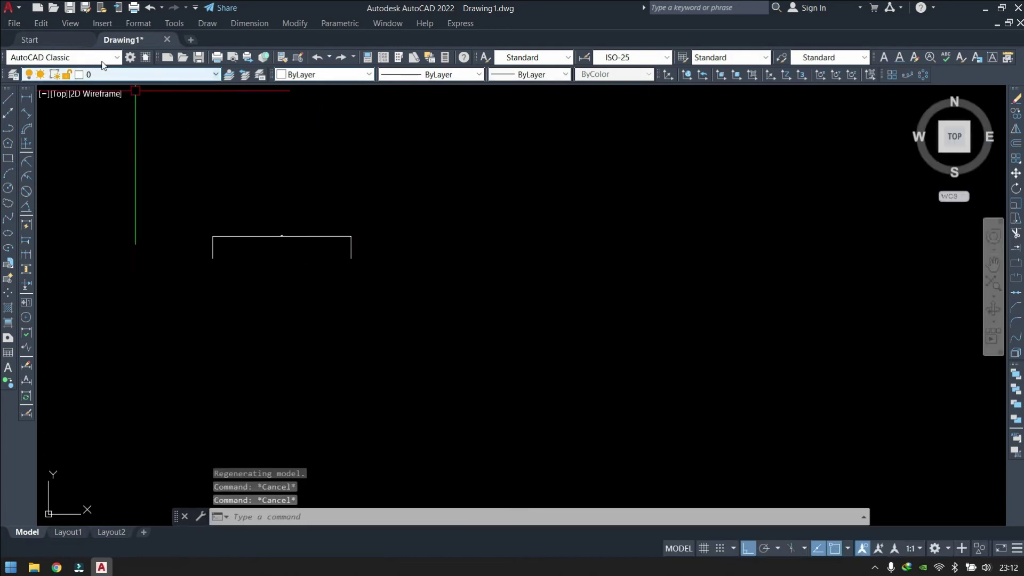
Step: Close Drawing1 without saving it and exit AutoCAD
left_click(167, 40)
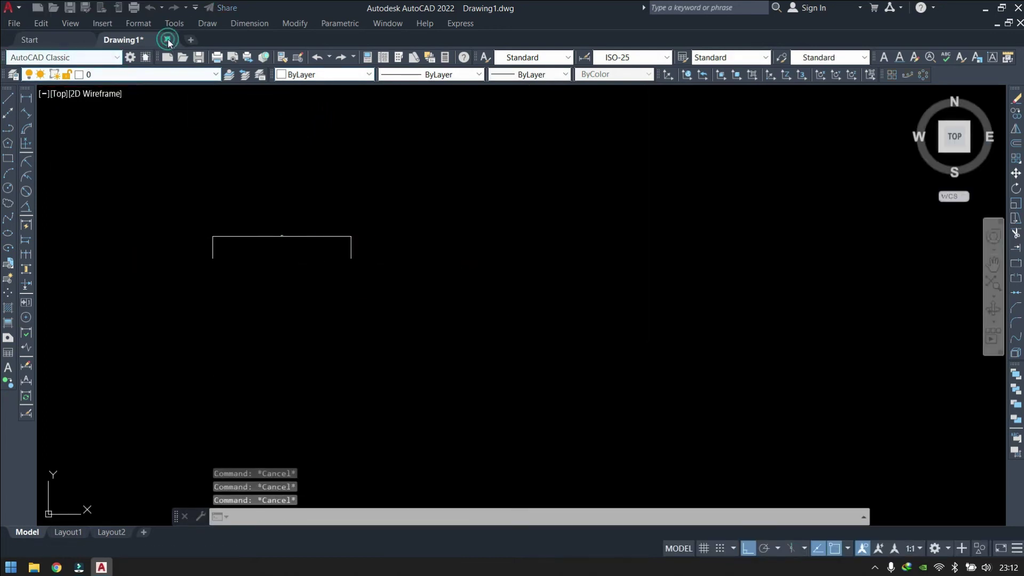
left_click(516, 316)
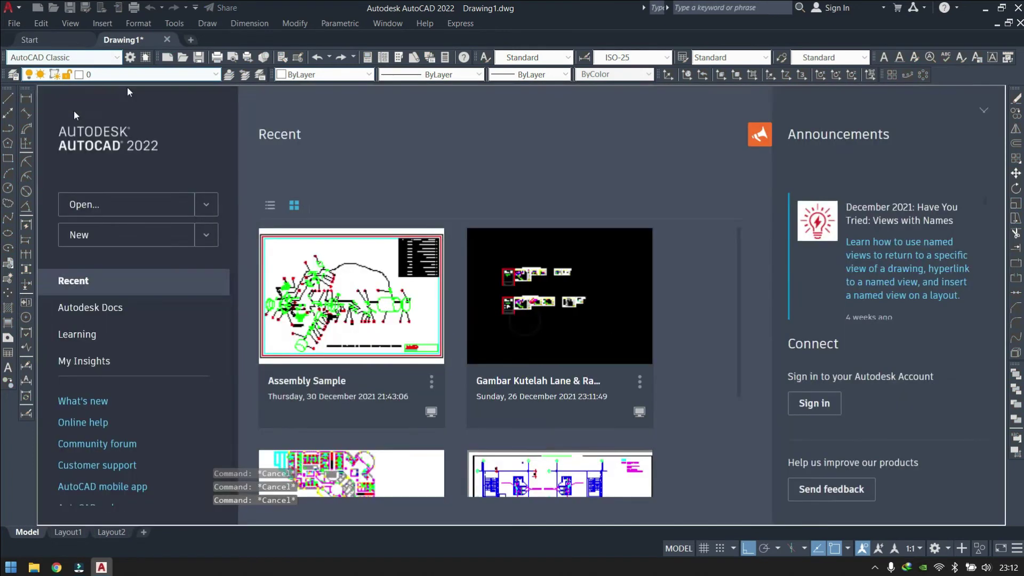
left_click(1015, 8)
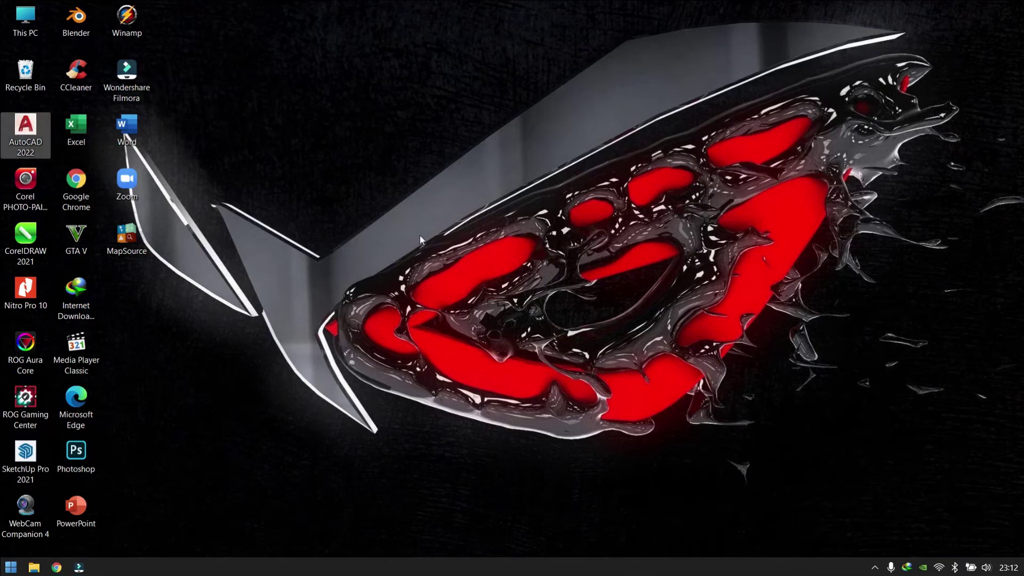
Step: Restart AutoCAD and create a new drawing with ortho mode on and the grid off
right_click(408, 134)
left_click(469, 175)
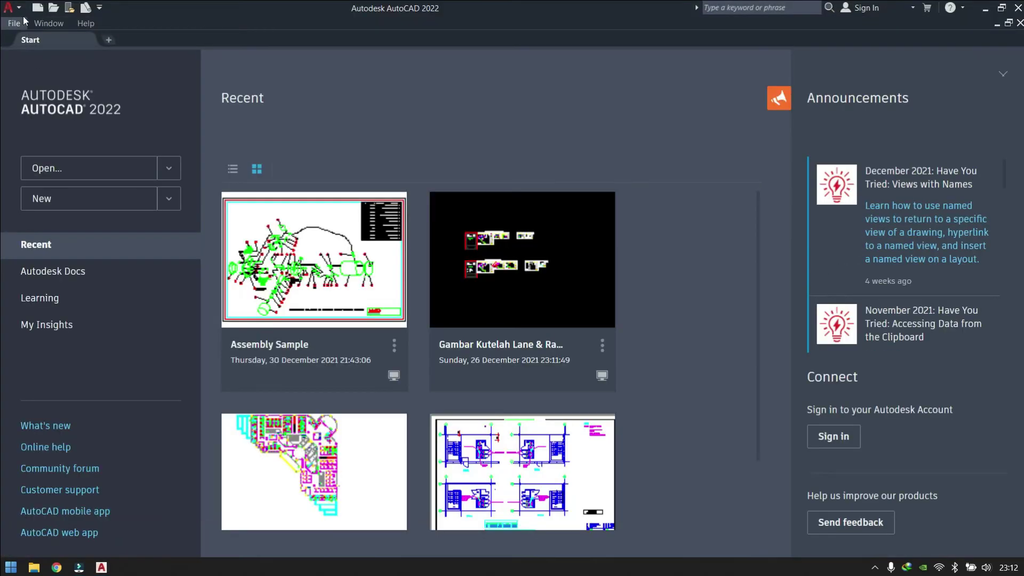
left_click(108, 40)
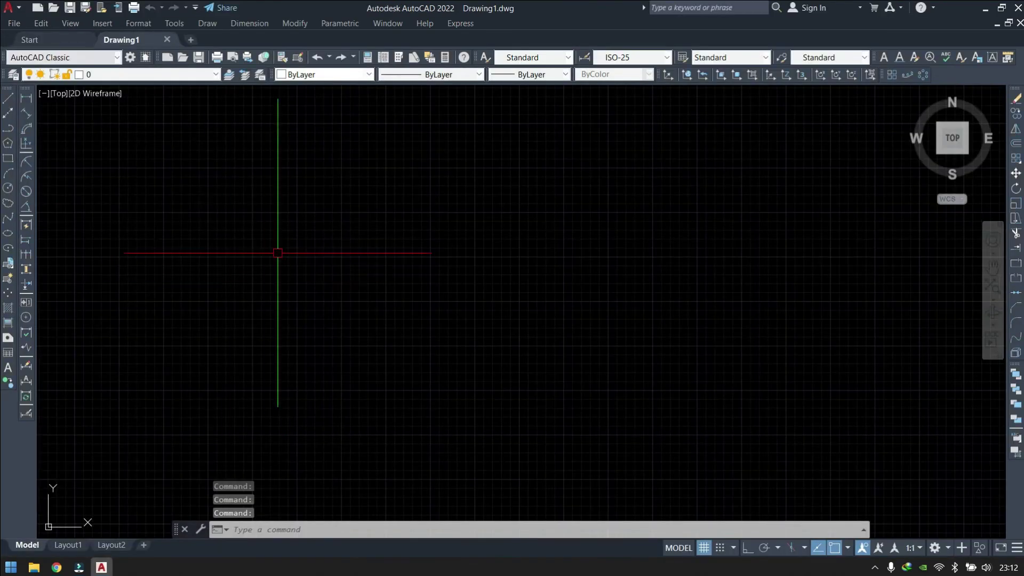
key("F8")
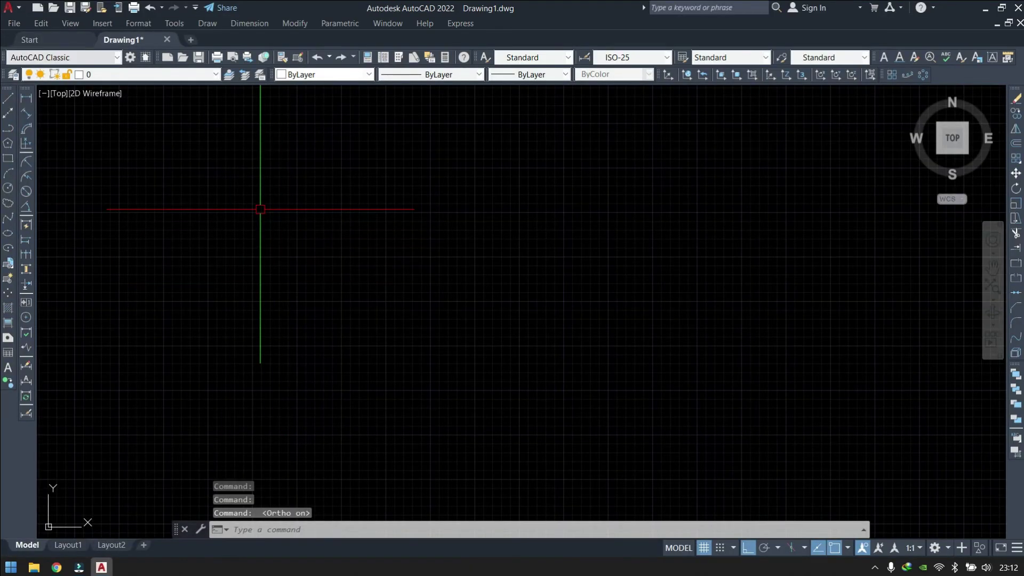
key("F7")
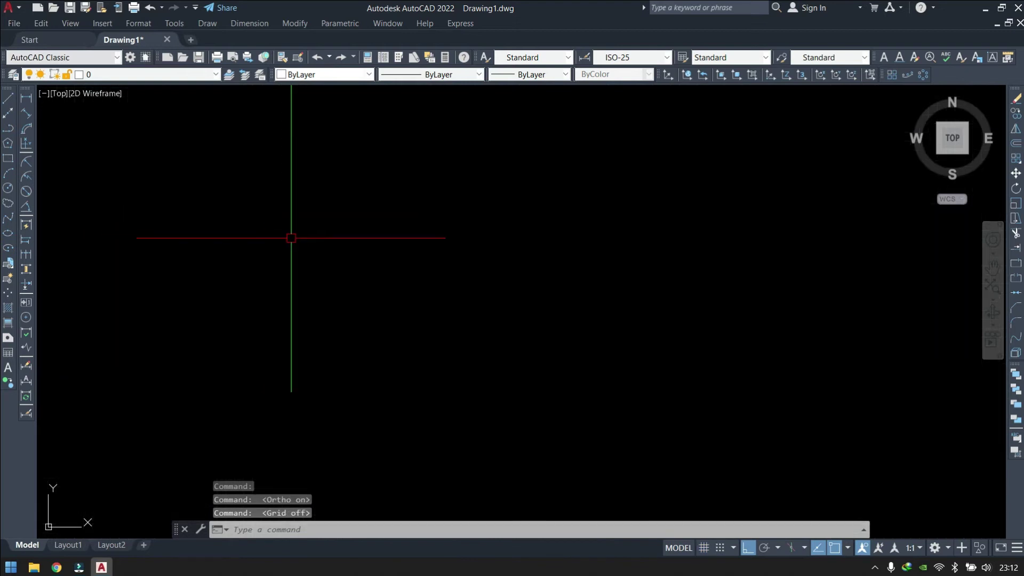
Step: Draw a vertical line 1 unit long in the empty drawing
type("L")
key("Return")
left_click(167, 241)
type("1")
key("Return")
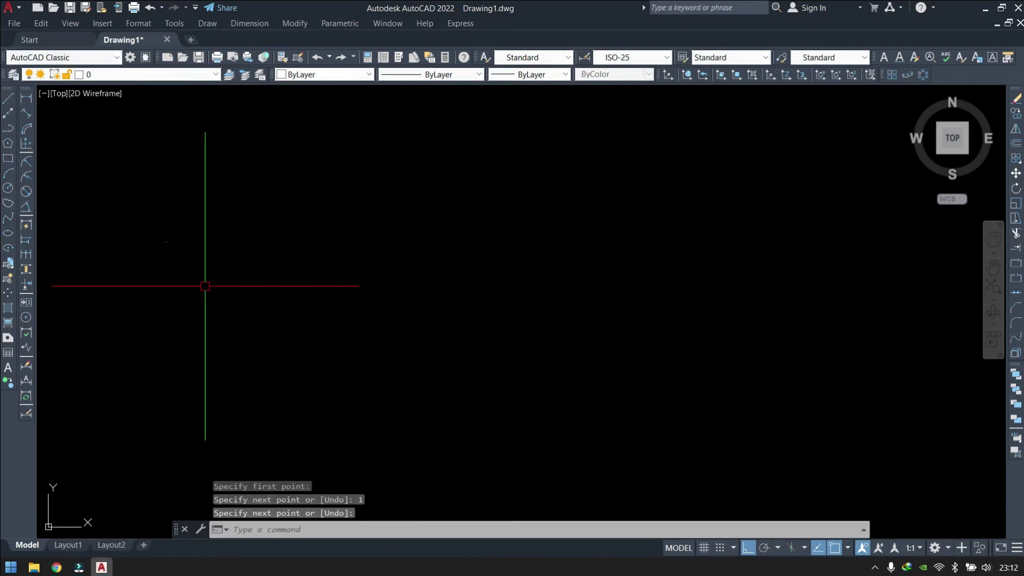
scroll(178, 224, "up", 5)
key("Return")
Step: Copy the vertical line horizontally at distances of 5, 10, 15 and 20 units
middle_click_drag(475, 240, 354, 247)
left_click(327, 227)
left_click(217, 292)
type("co")
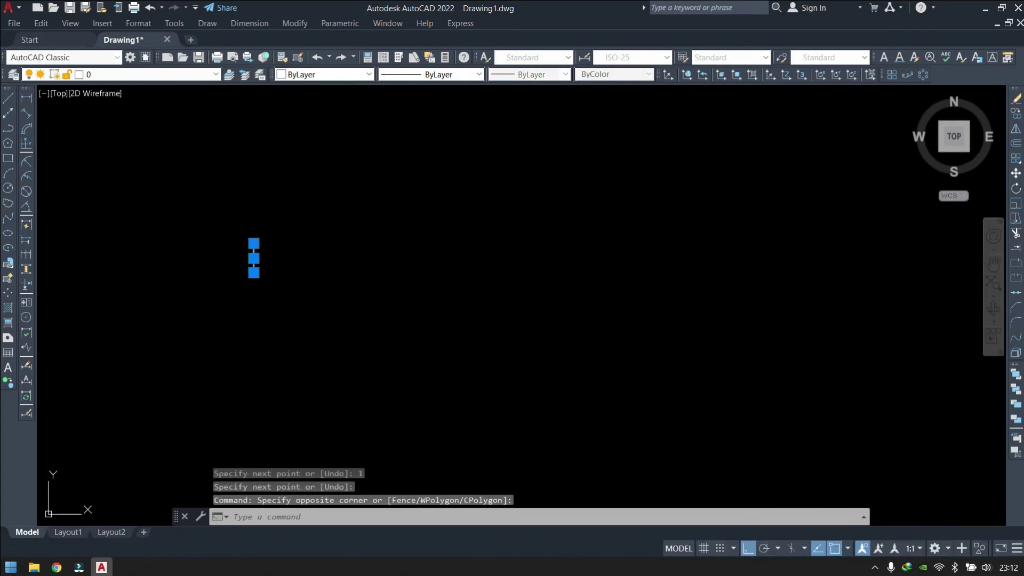
key("Return")
left_click(280, 299)
type("5")
key("Return")
scroll(380, 332, "down", 3)
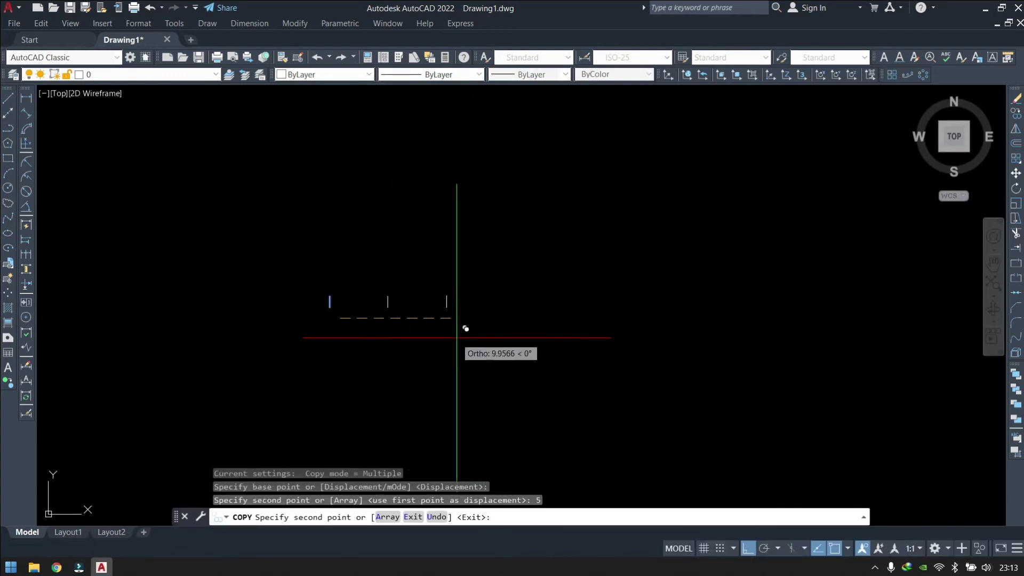
key("Return")
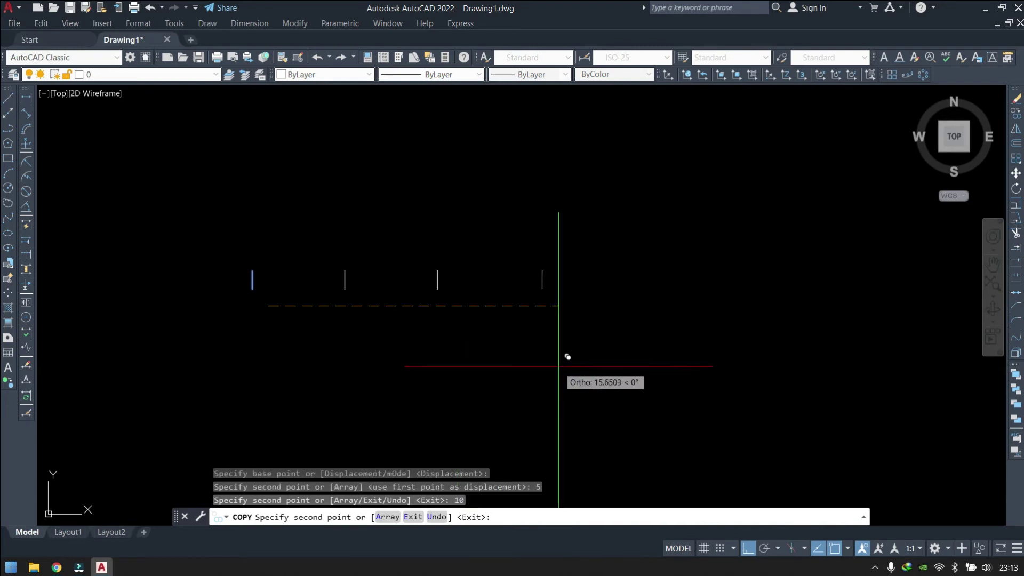
type("15")
key("Return")
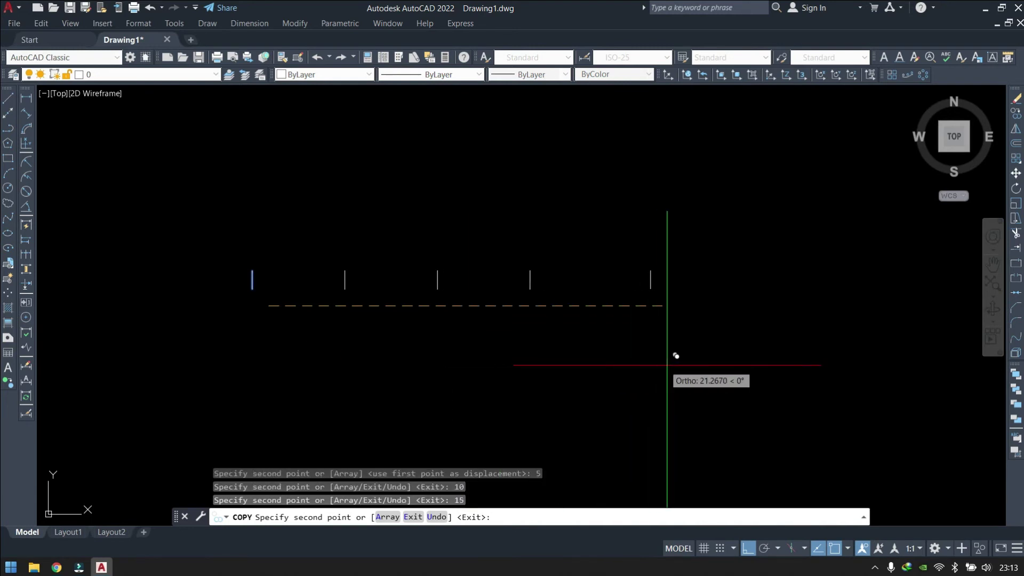
key("Escape")
key("Escape")
key("Escape")
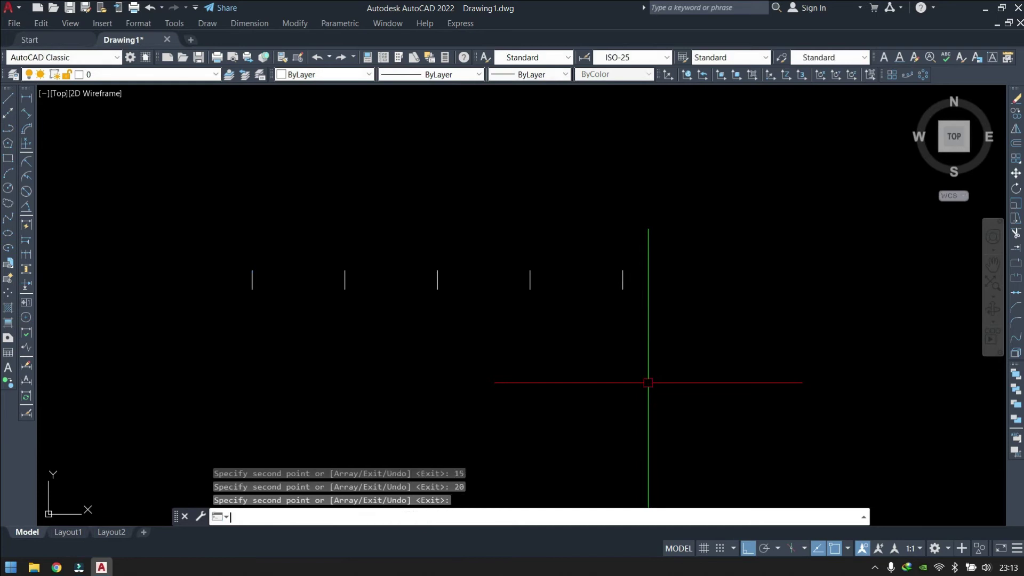
key("Escape")
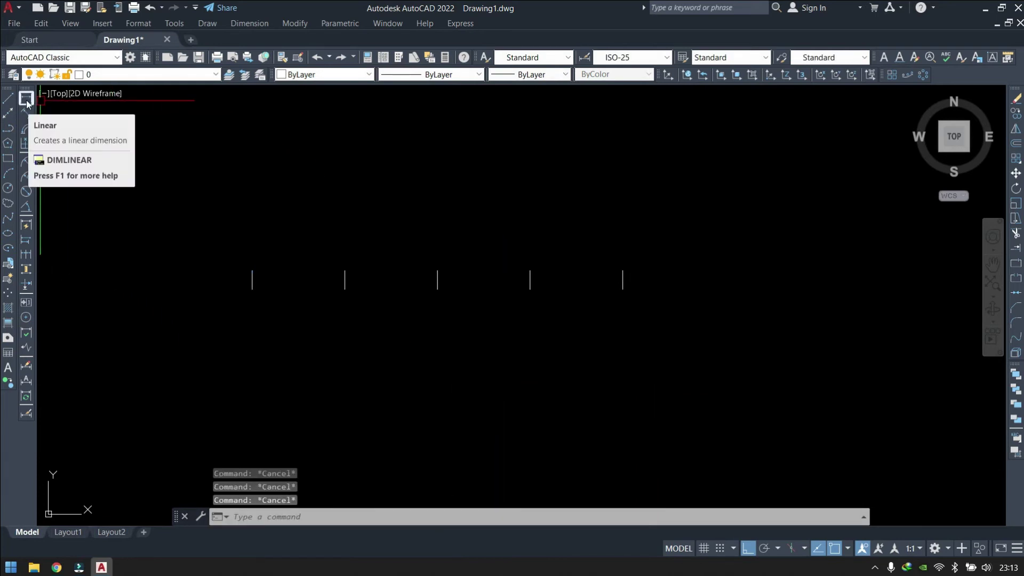
Step: Add a linear dimension above the first two vertical lines, measuring between their upper endpoints
type("dli")
key("Return")
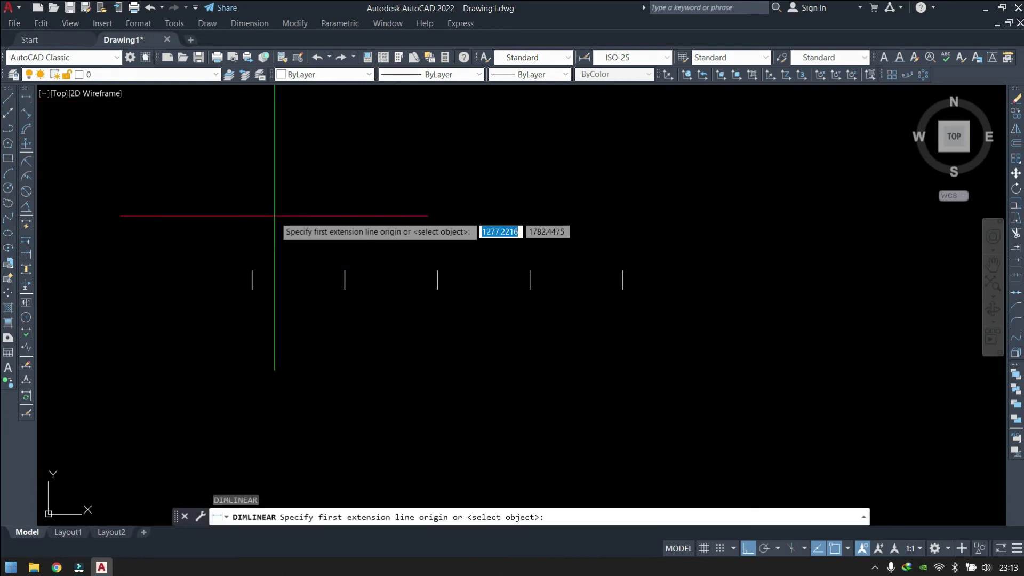
left_click(251, 270)
left_click(346, 270)
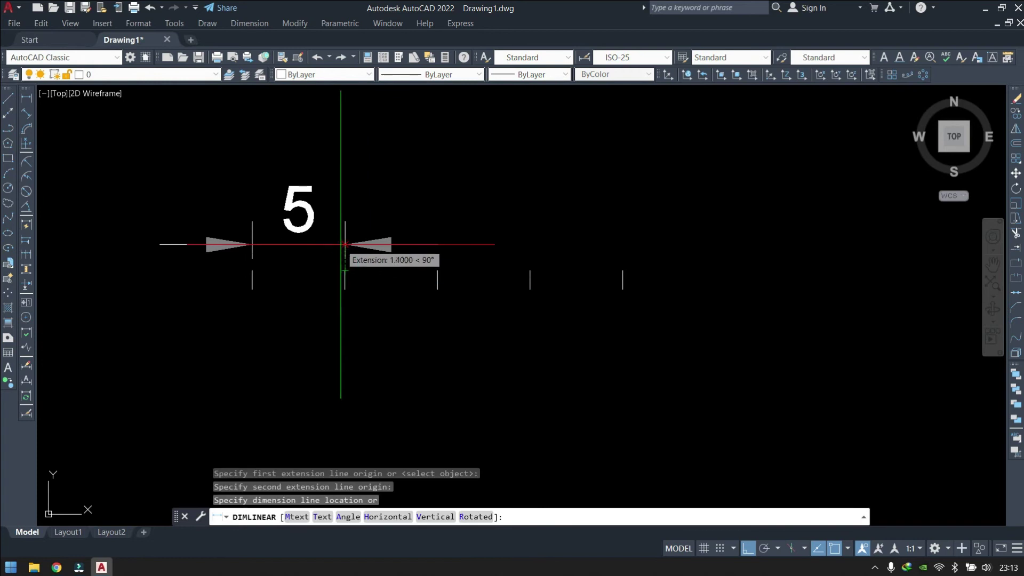
left_click(340, 234)
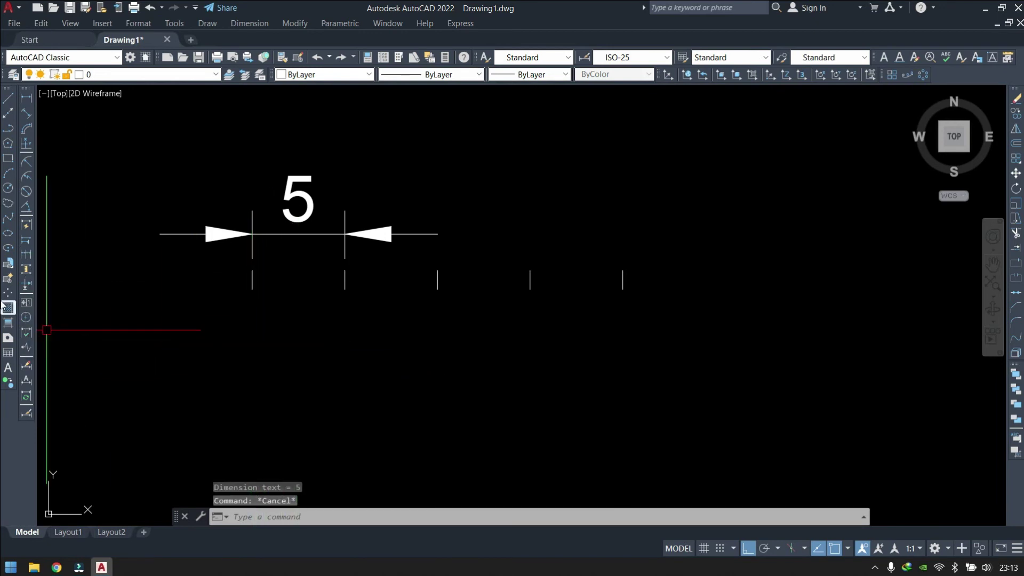
Step: Continue the dimension chain across the remaining three vertical lines with the DIMCONTINUE alias 3
left_click(25, 255)
type("3")
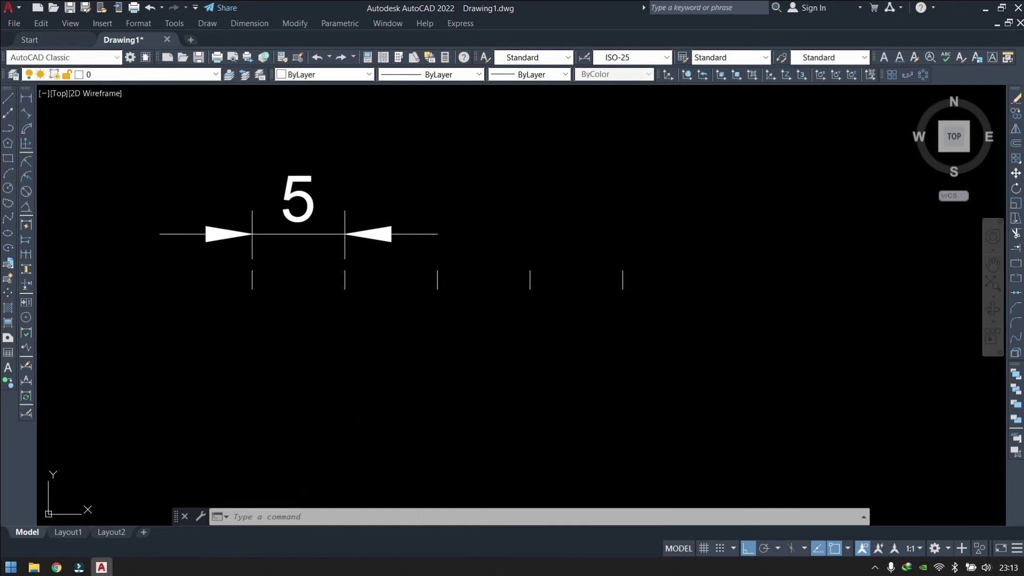
left_click(25, 255)
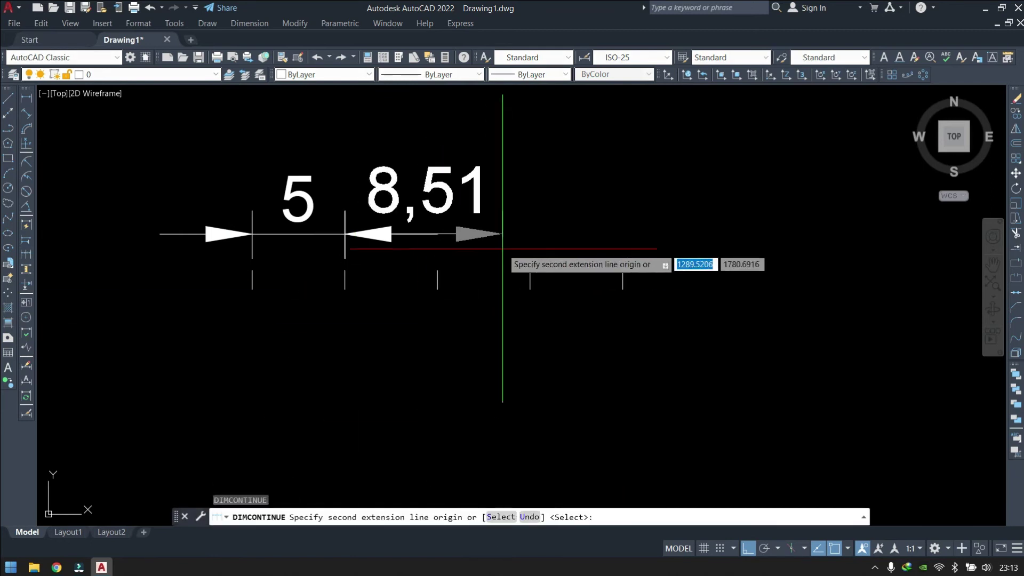
left_click(437, 264)
left_click(529, 270)
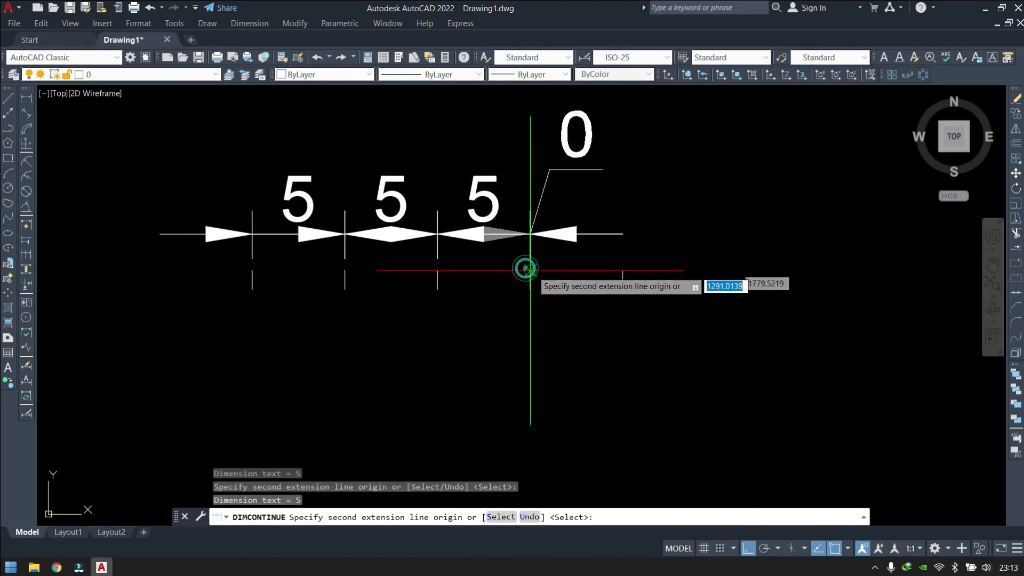
left_click(623, 270)
key("Escape")
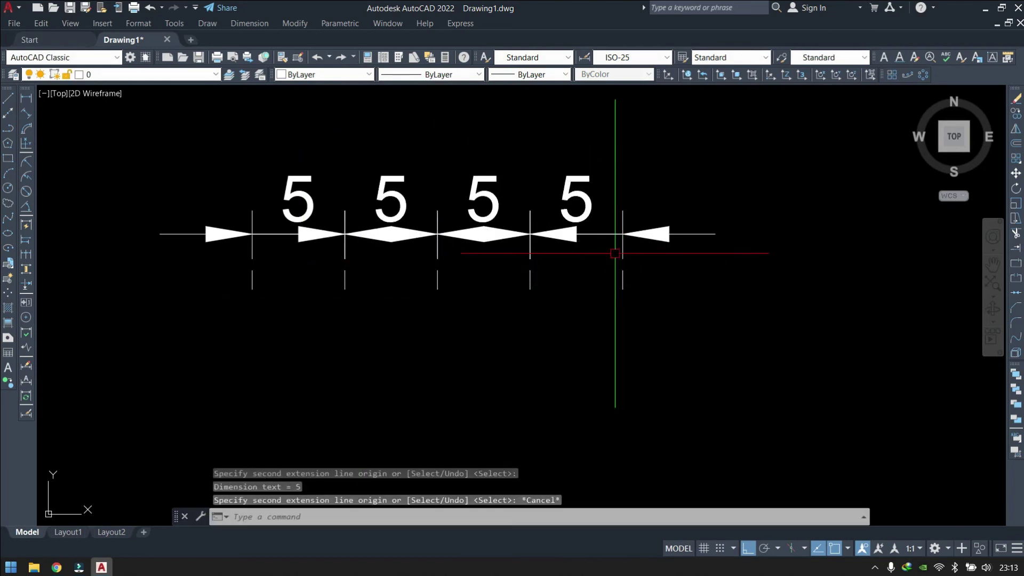
Step: Draw a polyline about 58 units long at 45° beside the dimensioned lines, with ortho mode off
scroll(501, 267, "down", 5)
scroll(331, 230, "up", 3)
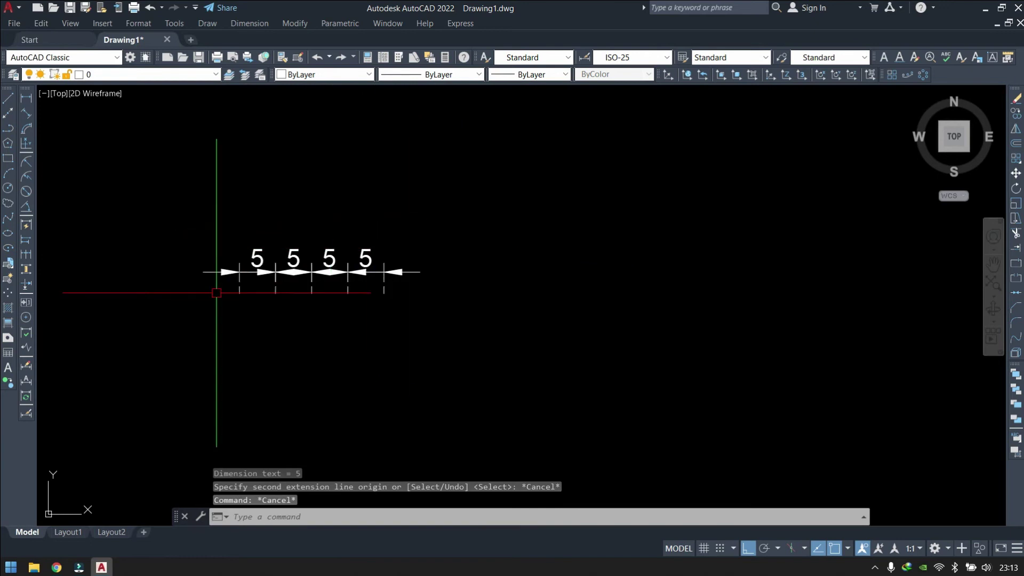
scroll(218, 290, "down", 2)
middle_click_drag(469, 343, 373, 271)
scroll(431, 273, "down", 2)
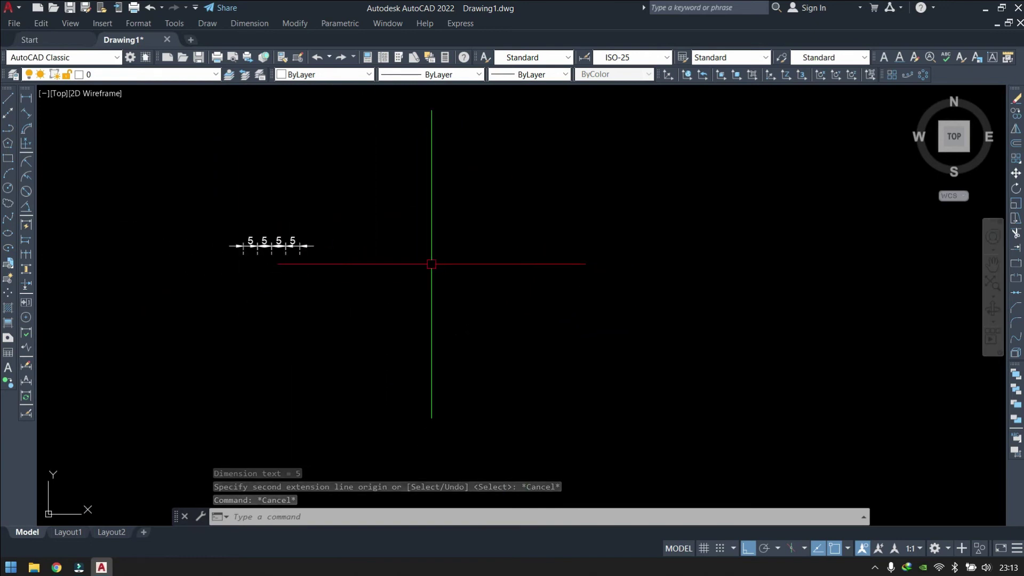
scroll(432, 263, "up", 2)
type("pl")
key("Return")
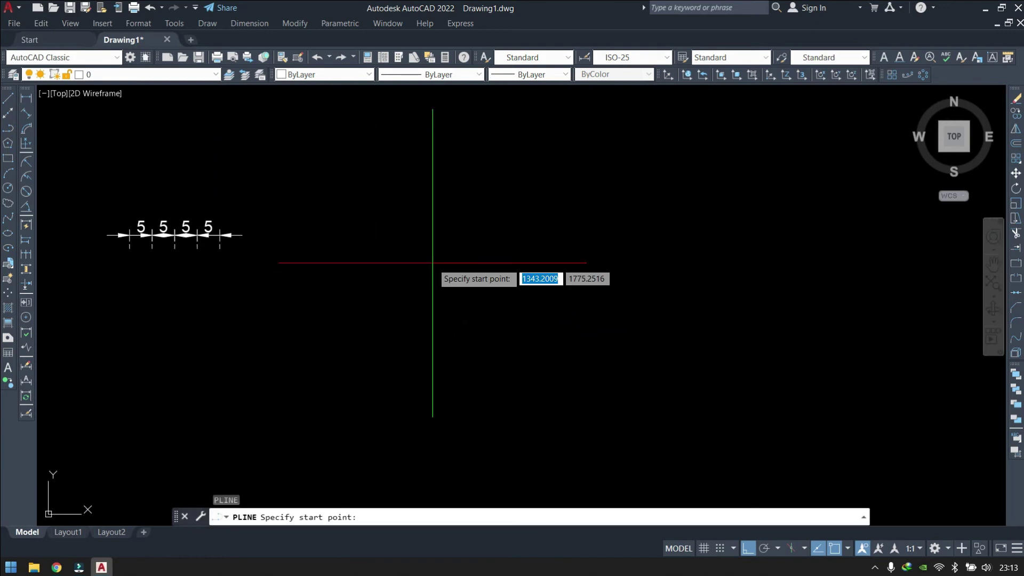
left_click(366, 330)
key("F8")
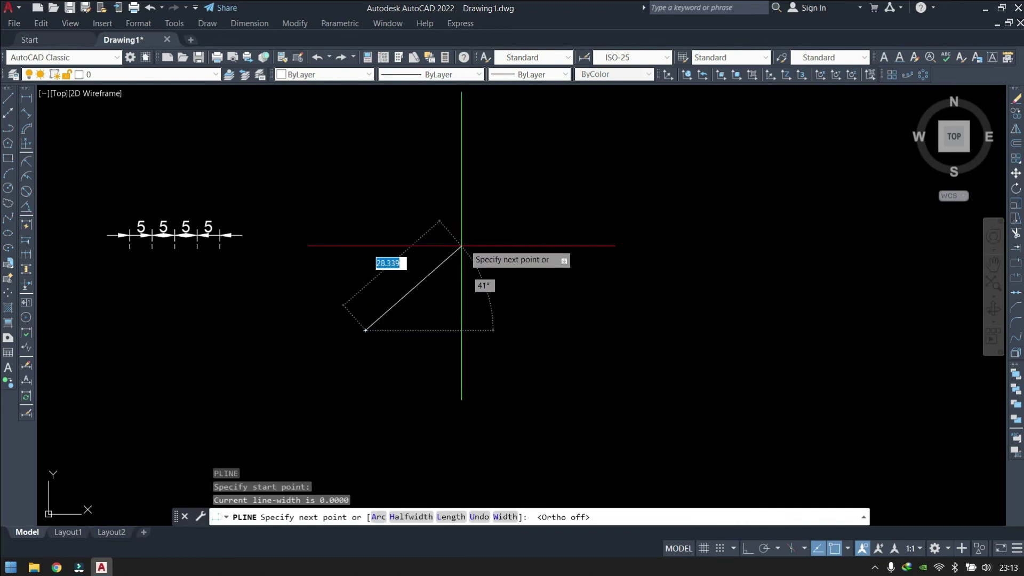
type("<4")
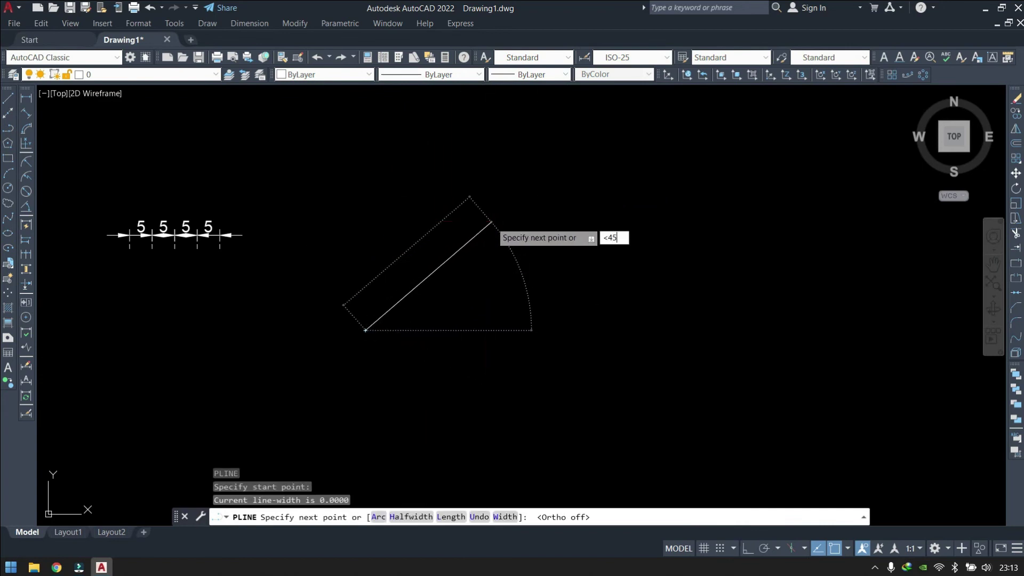
type("5")
key("Return")
left_click(574, 167)
key("Escape")
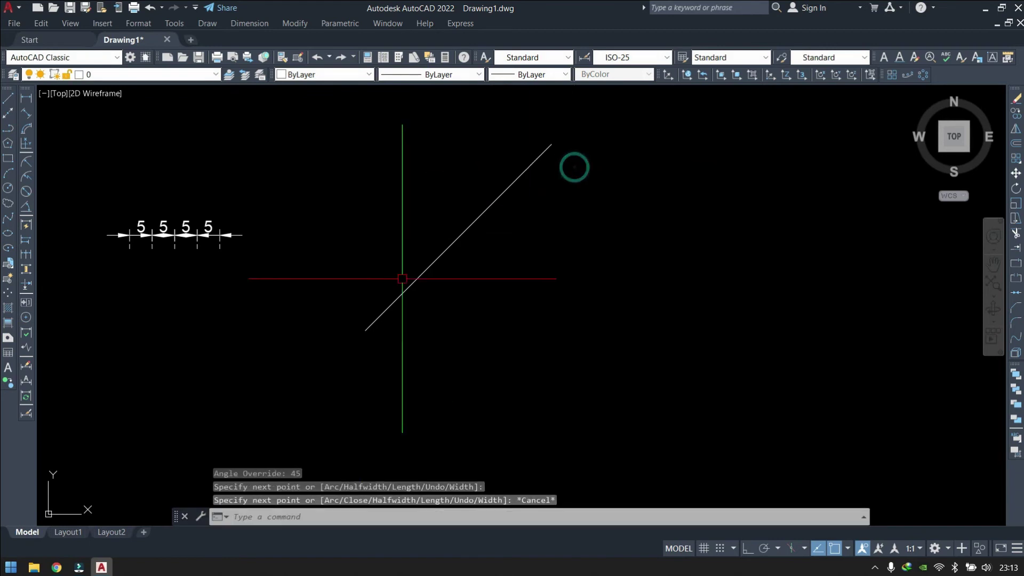
Step: Draw a short polyline from the diagonal's lower end, about 3.1 units long at about 140°
scroll(354, 331, "up", 2)
middle_click_drag(375, 372, 377, 383)
scroll(378, 383, "up", 2)
type("pl")
key("Return")
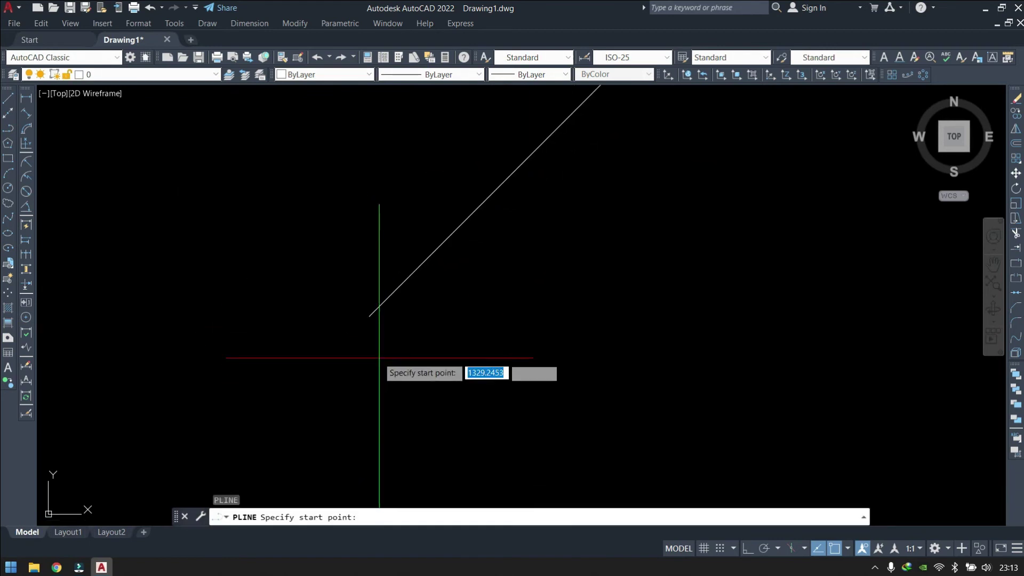
left_click(370, 315)
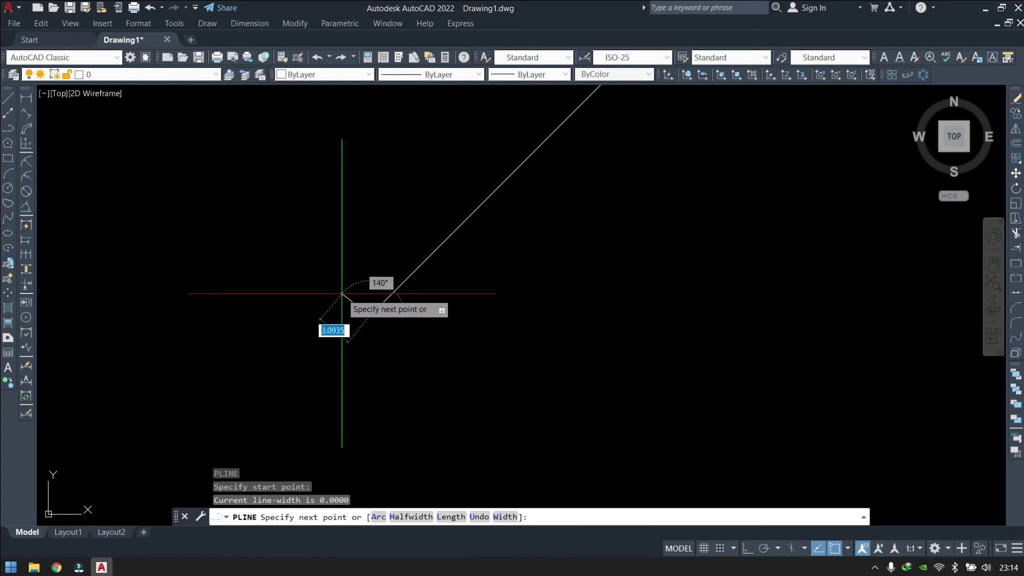
left_click(342, 293)
key("Escape")
left_click(363, 288)
left_click(312, 336)
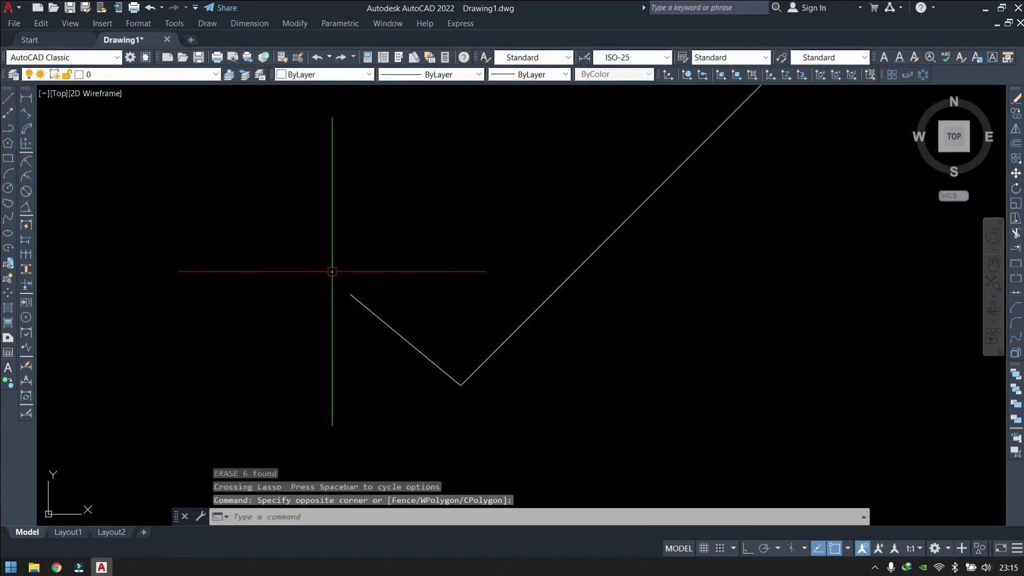
left_click(379, 292)
left_click(343, 326)
left_click(350, 293)
scroll(347, 282, "up", 2)
key("Escape")
scroll(363, 307, "down", 2)
Step: Copy the short line from the diagonal's lower end along the diagonal at 5, 10, 15, 20, 25 and 30 units
left_click(455, 302)
left_click(342, 373)
scroll(366, 401, "down", 5)
key("Return")
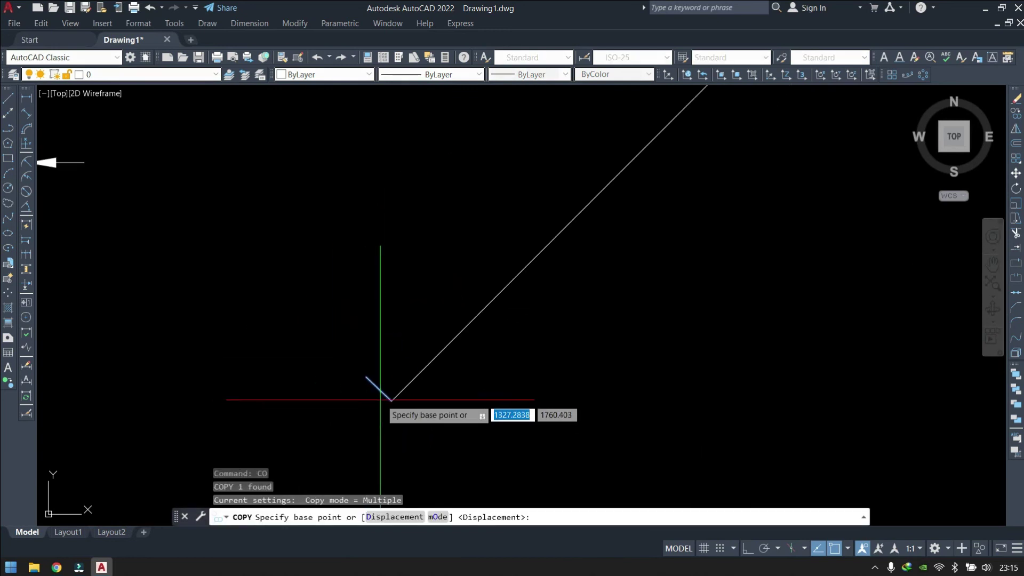
left_click(392, 400)
scroll(448, 321, "down", 3)
scroll(432, 323, "up", 2)
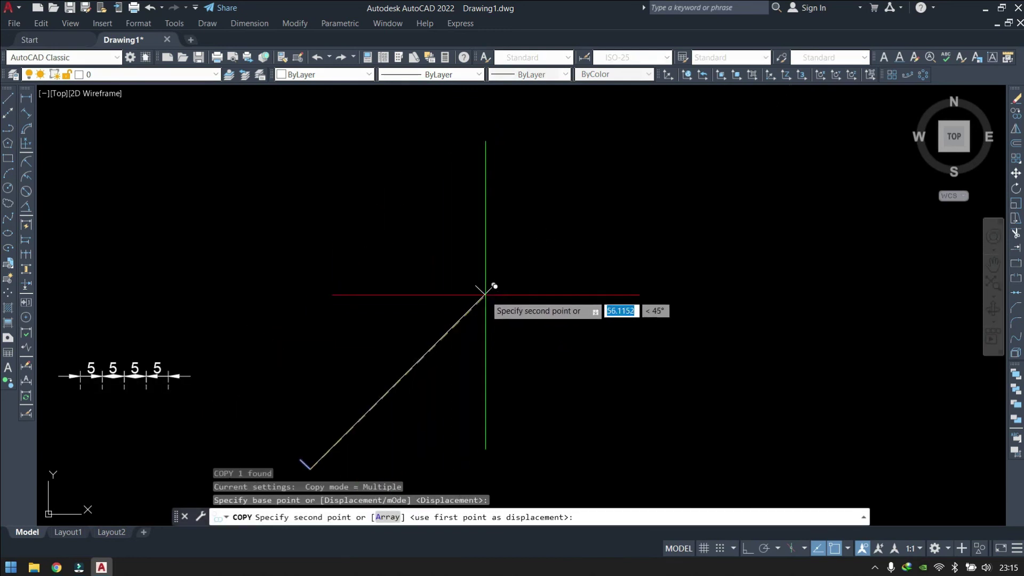
type("5")
key("Return")
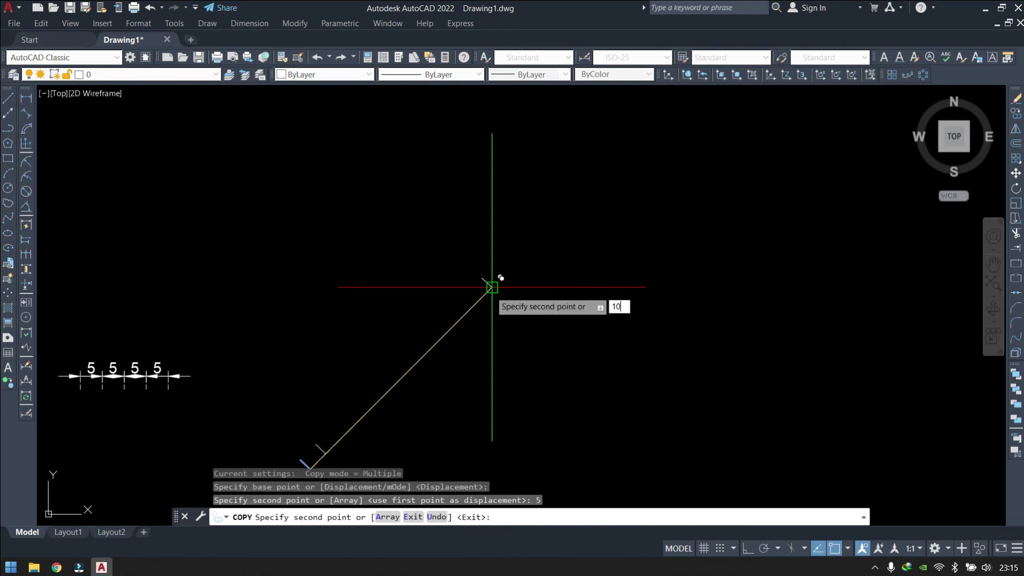
key("Return")
type("15")
key("Return")
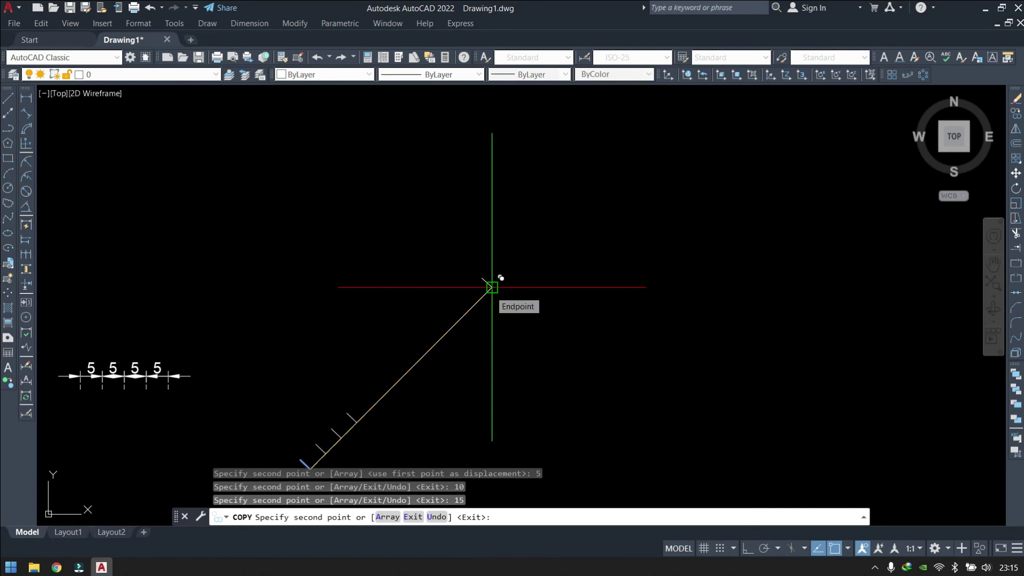
key("Return")
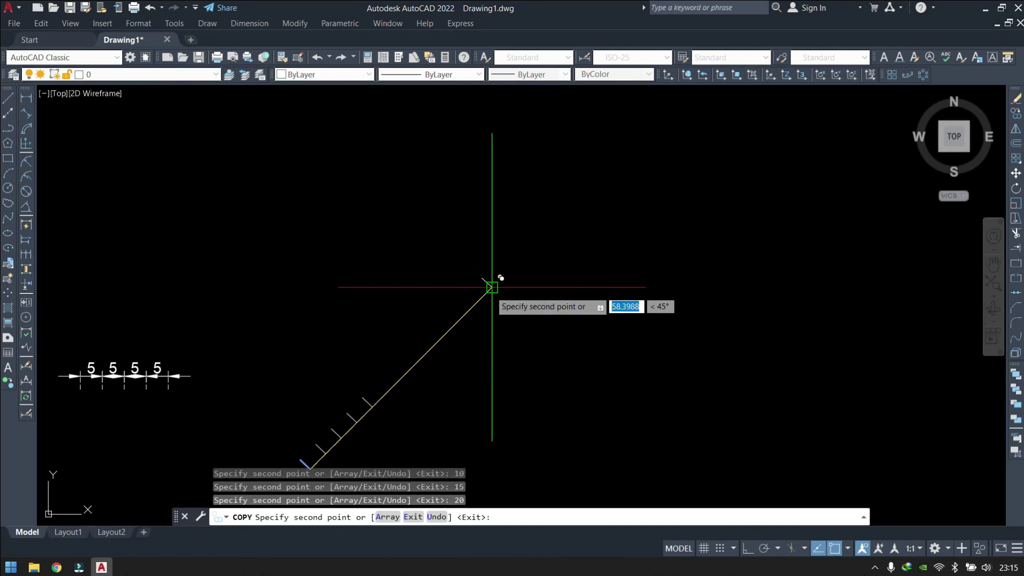
key("Return")
type("30")
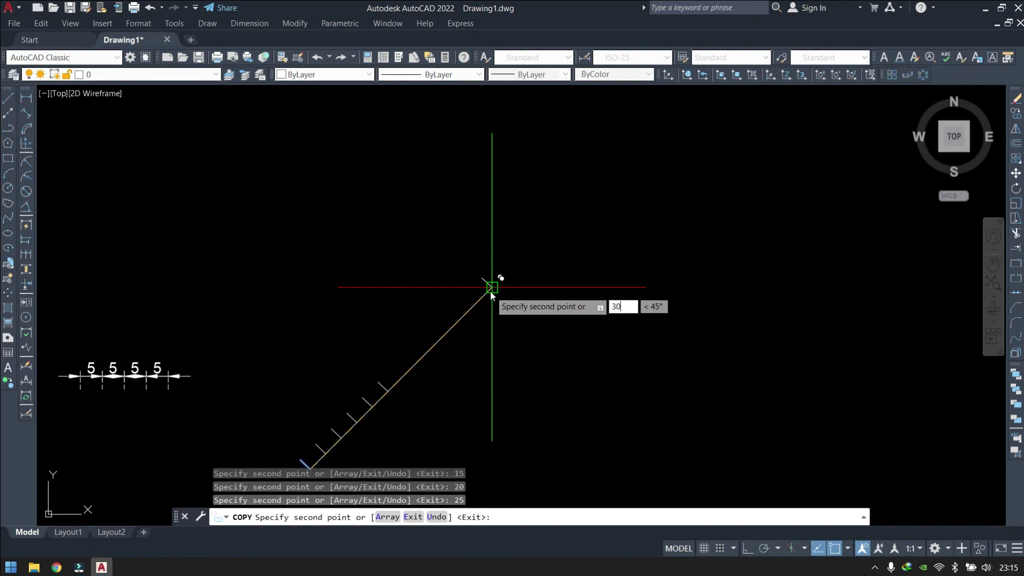
key("Return")
key("Escape")
Step: Trim off the part of the diagonal that extends beyond the uppermost short line
scroll(441, 368, "up", 8)
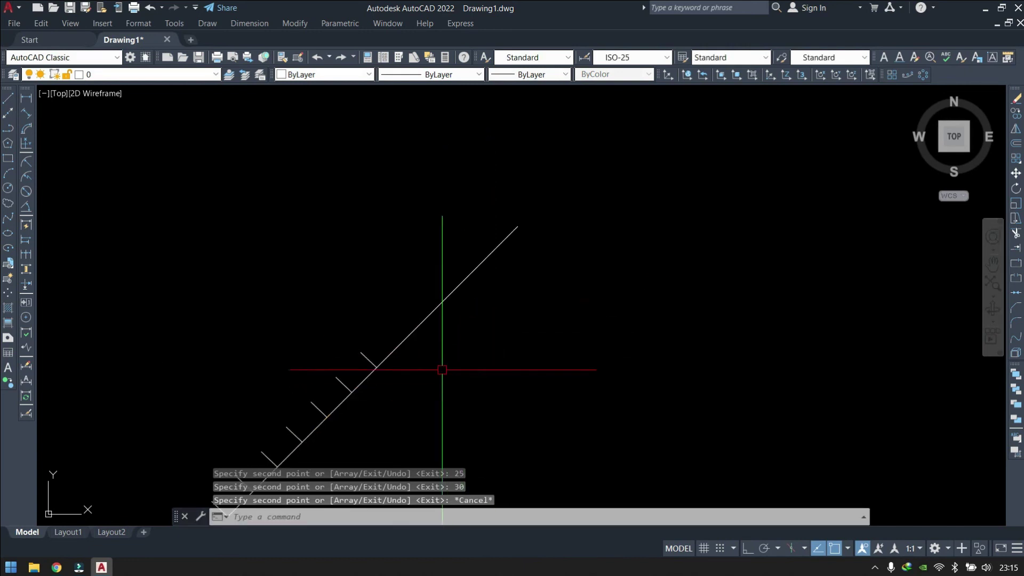
left_click(334, 320)
left_click(257, 361)
type("TR")
key("Return")
mouse_move(555, 354)
left_mouse_down()
mouse_move(407, 242)
mouse_move(393, 211)
left_mouse_up()
key("Escape")
scroll(571, 257, "down", 4)
scroll(539, 277, "down", 6)
scroll(436, 364, "up", 2)
scroll(496, 295, "up", 6)
middle_click_drag(465, 309, 375, 314)
scroll(355, 332, "down", 2)
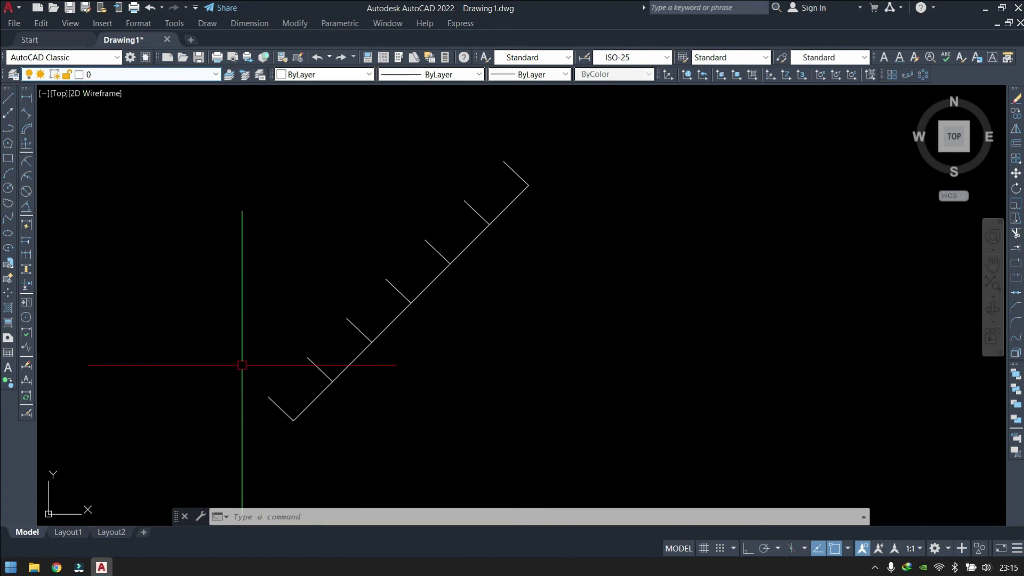
key("Return")
key("Escape")
key("Escape")
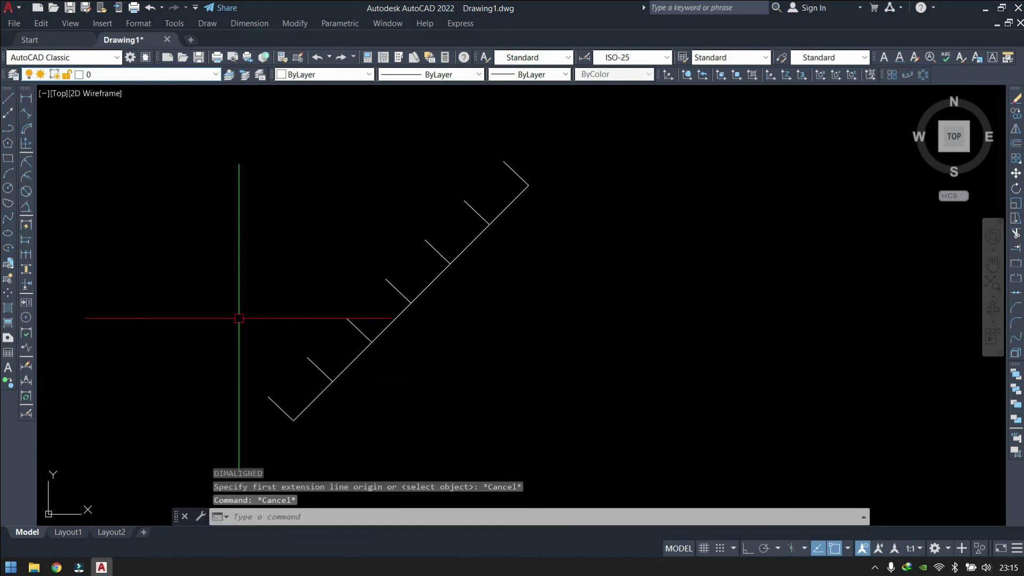
Step: Add an aligned dimension between the outer ends of the two lowest short lines with the DIMALIGNED alias 2
type("2")
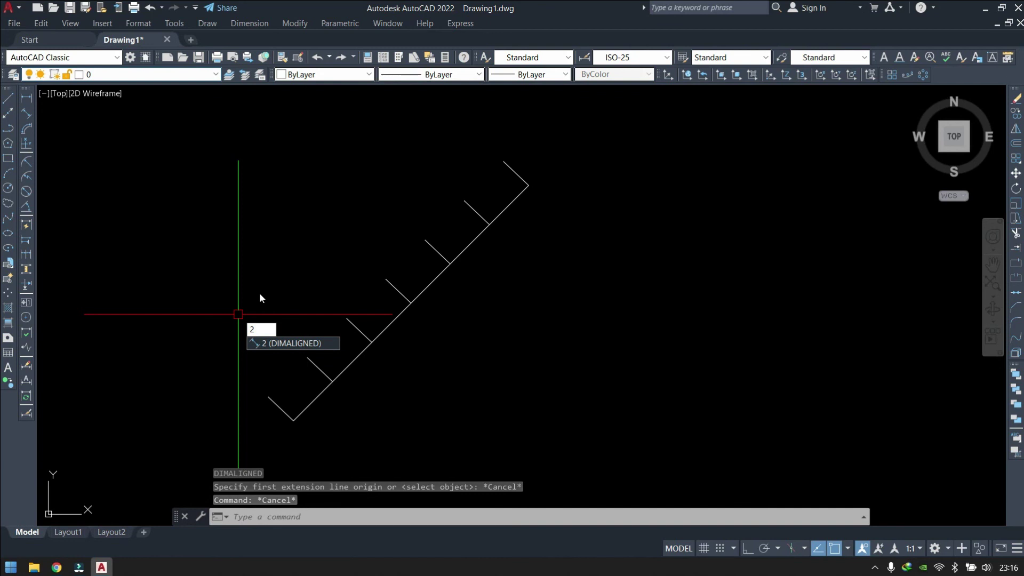
key("Return")
scroll(264, 415, "up", 2)
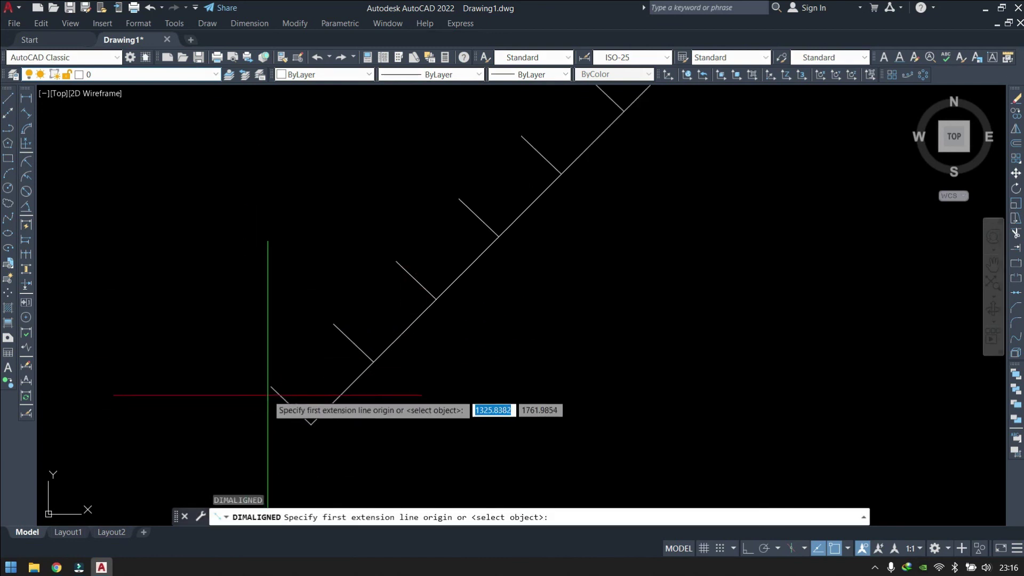
left_click(272, 386)
left_click(334, 324)
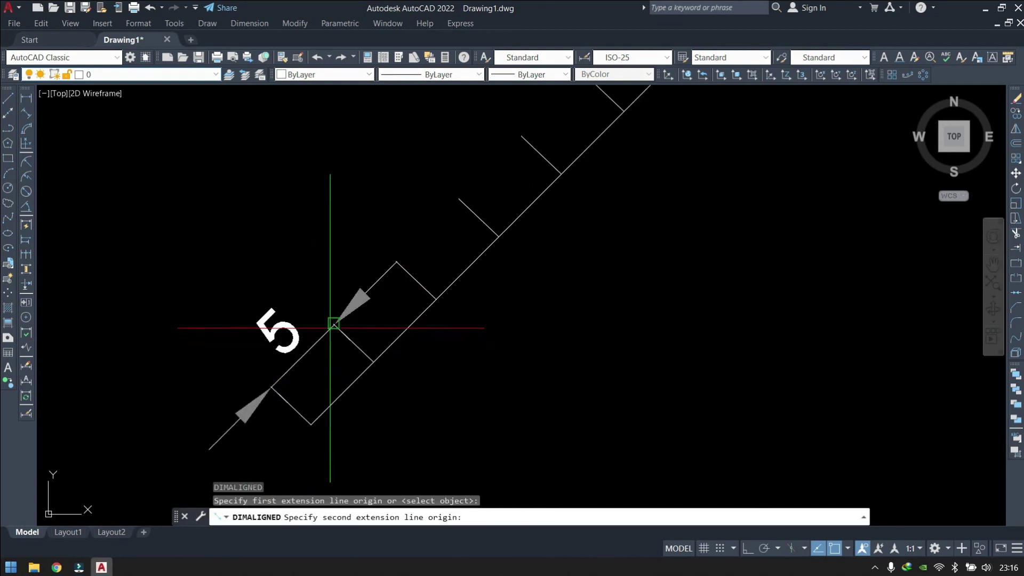
left_click(242, 269)
scroll(226, 348, "down", 2)
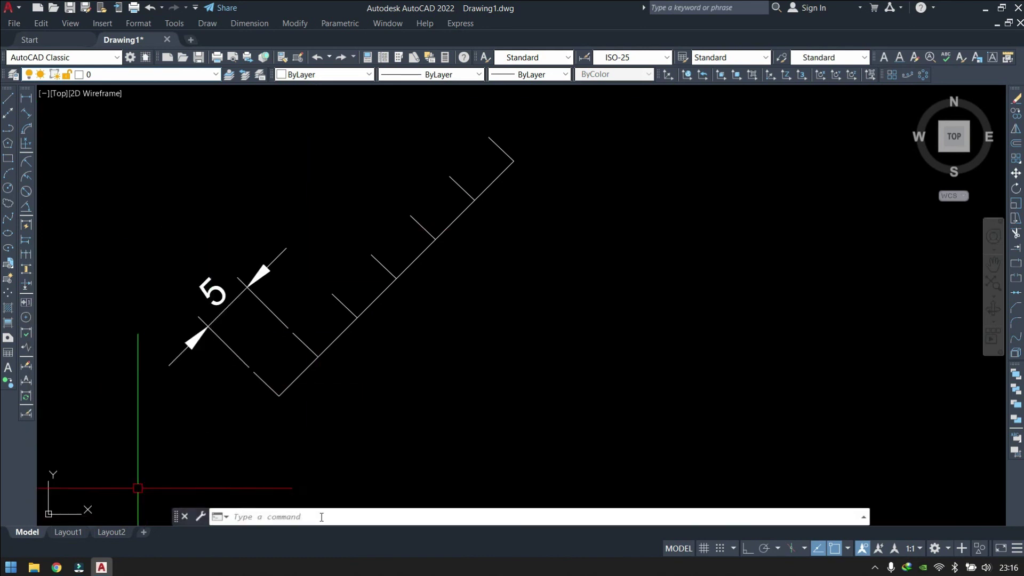
Step: Continue the aligned dimension through the outer ends of the remaining short lines up the diagonal with the DIMCONTINUE alias 3
type("3")
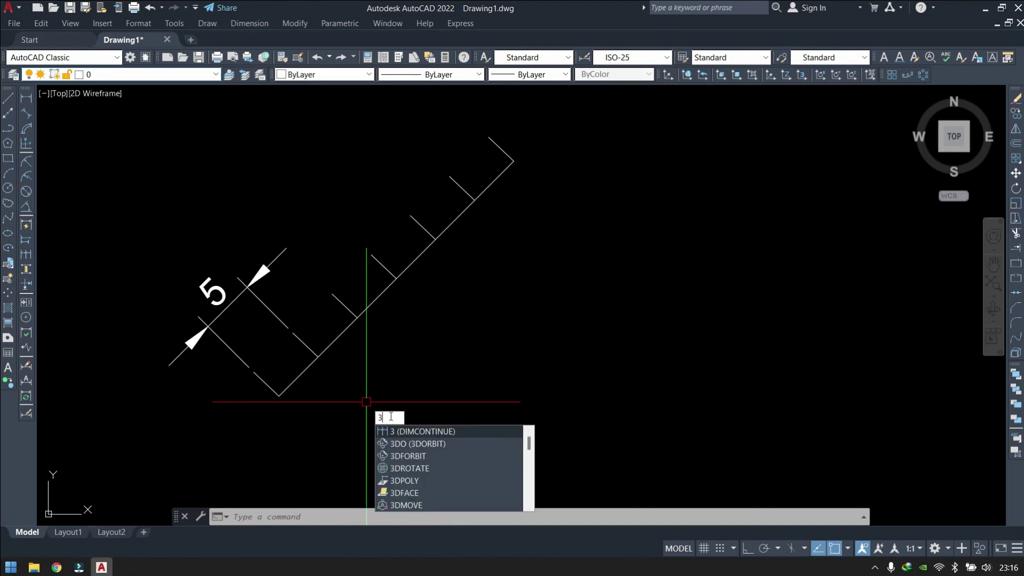
key("Return")
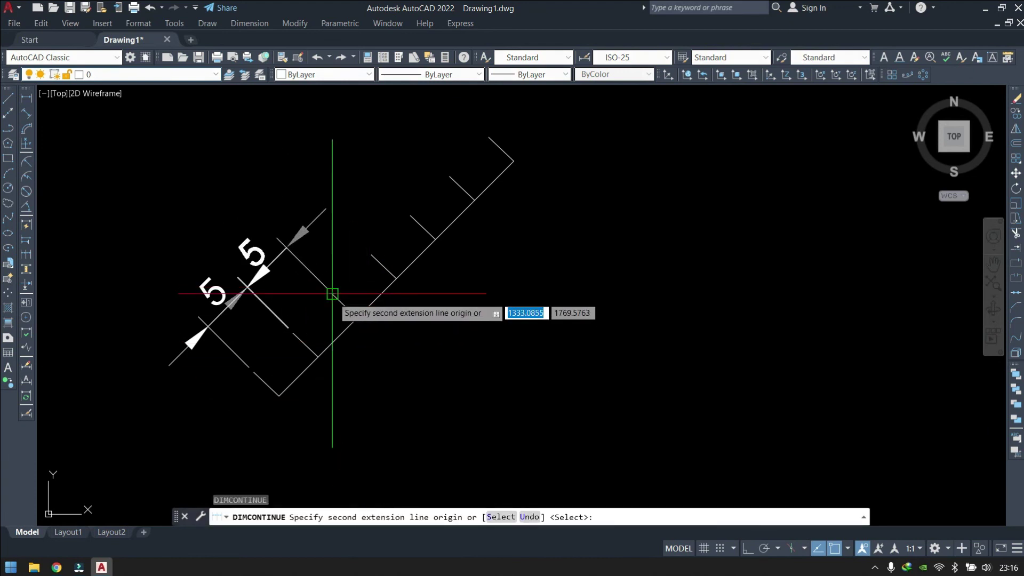
left_click(332, 293)
left_click(370, 255)
scroll(272, 171, "up", 4)
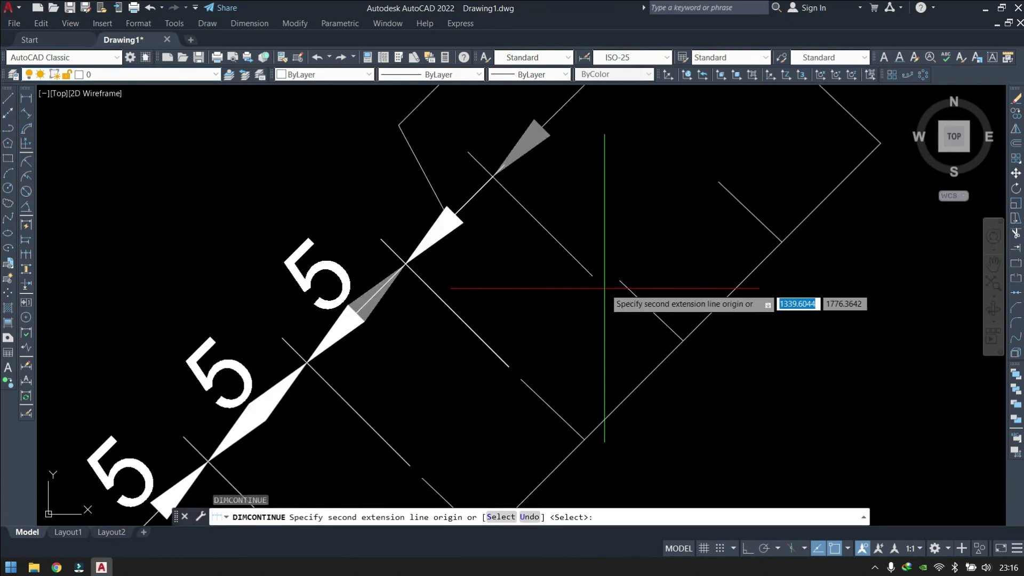
left_click(617, 282)
scroll(617, 283, "down", 3)
scroll(581, 297, "up", 2)
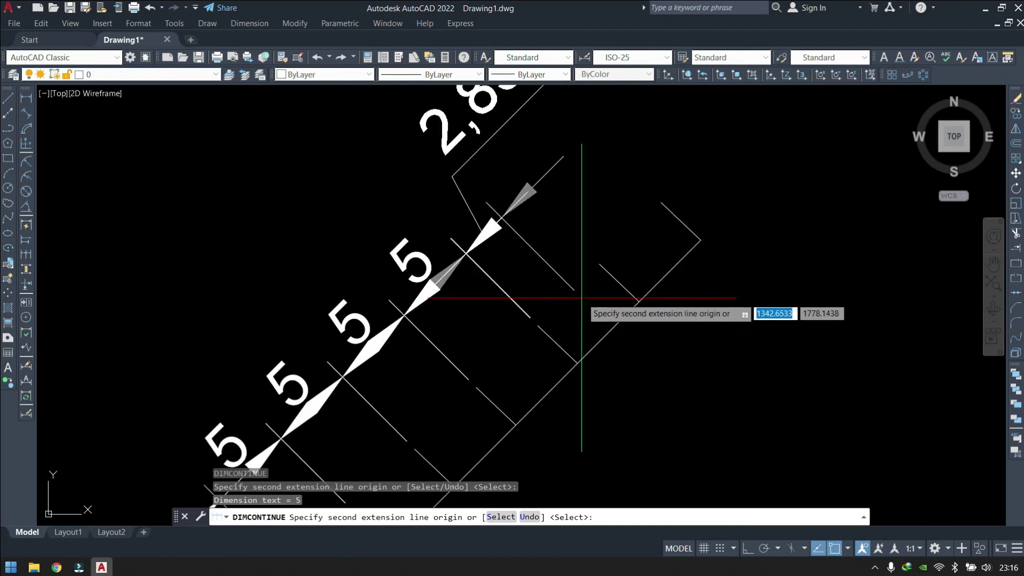
left_click(599, 261)
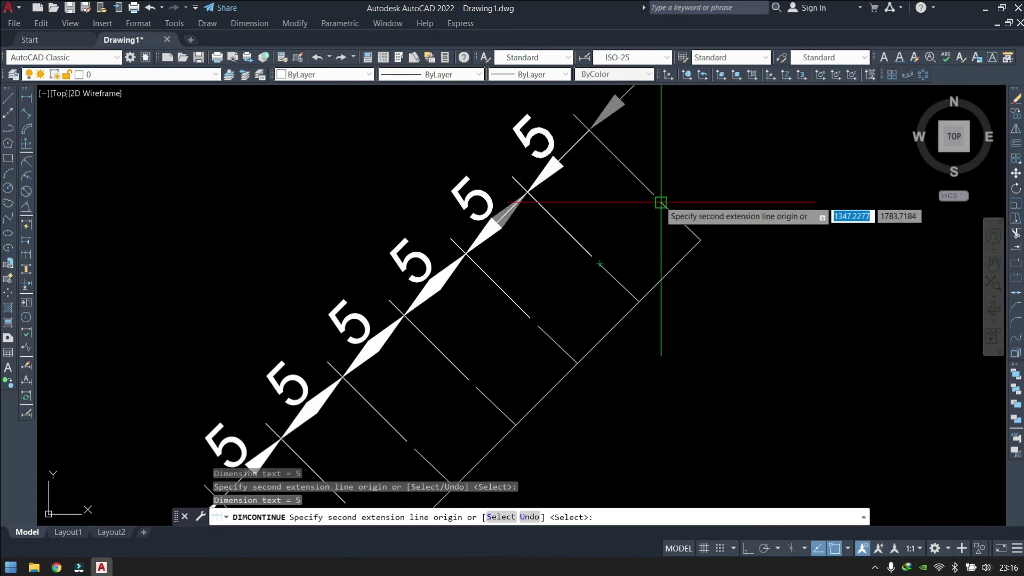
scroll(660, 202, "down", 7)
key("Escape")
scroll(446, 194, "up", 4)
middle_click_drag(573, 234, 561, 204)
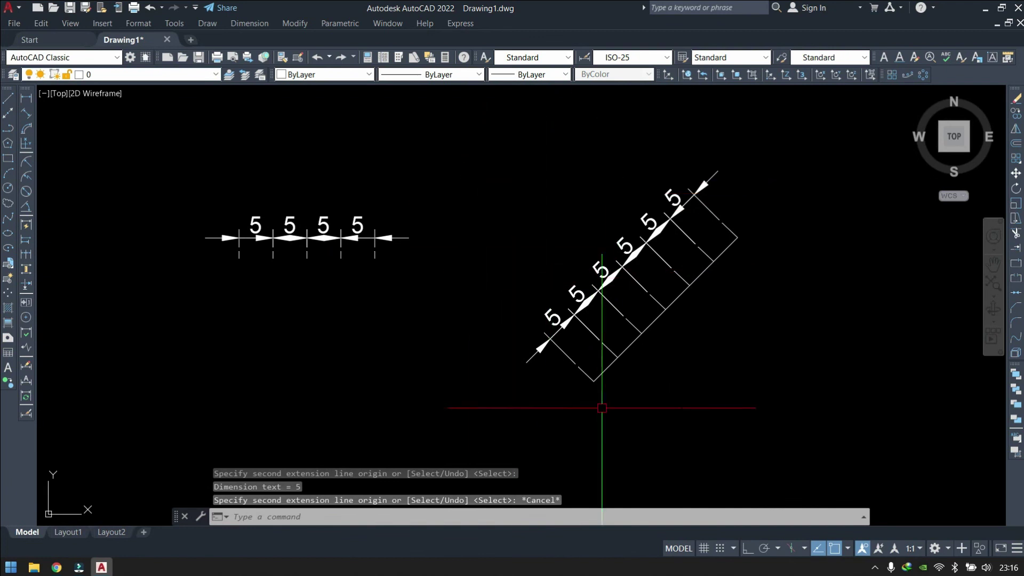